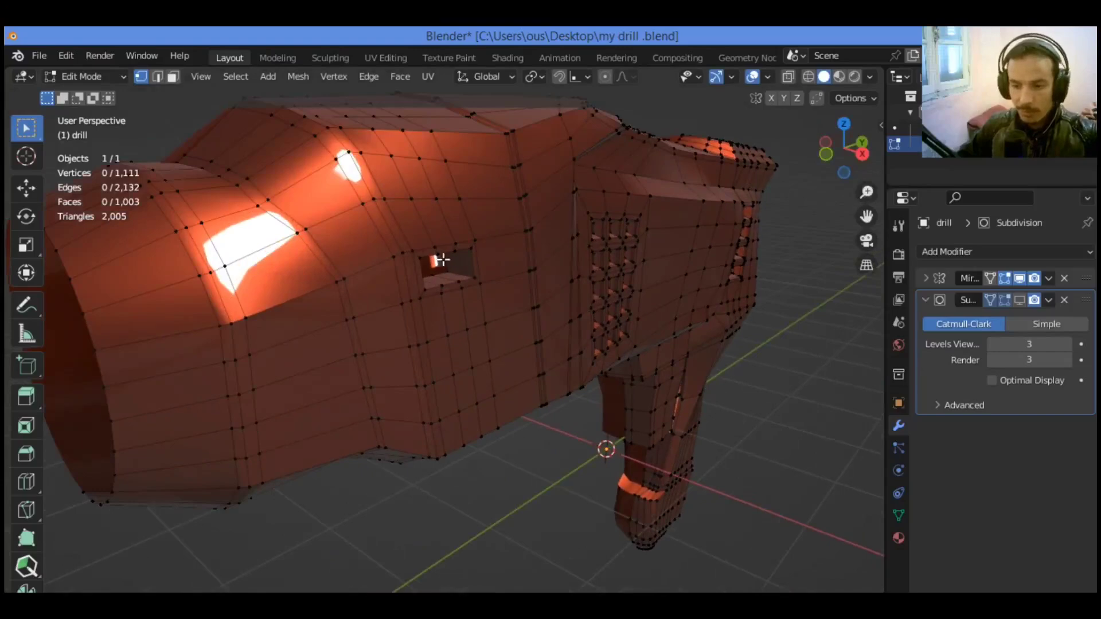
Inspect the drill body's existing side opening, square grille holes and rear vent slots
{"action": "left_click_drag", "start_coordinate": [837, 158], "coordinate": [470, 324]}
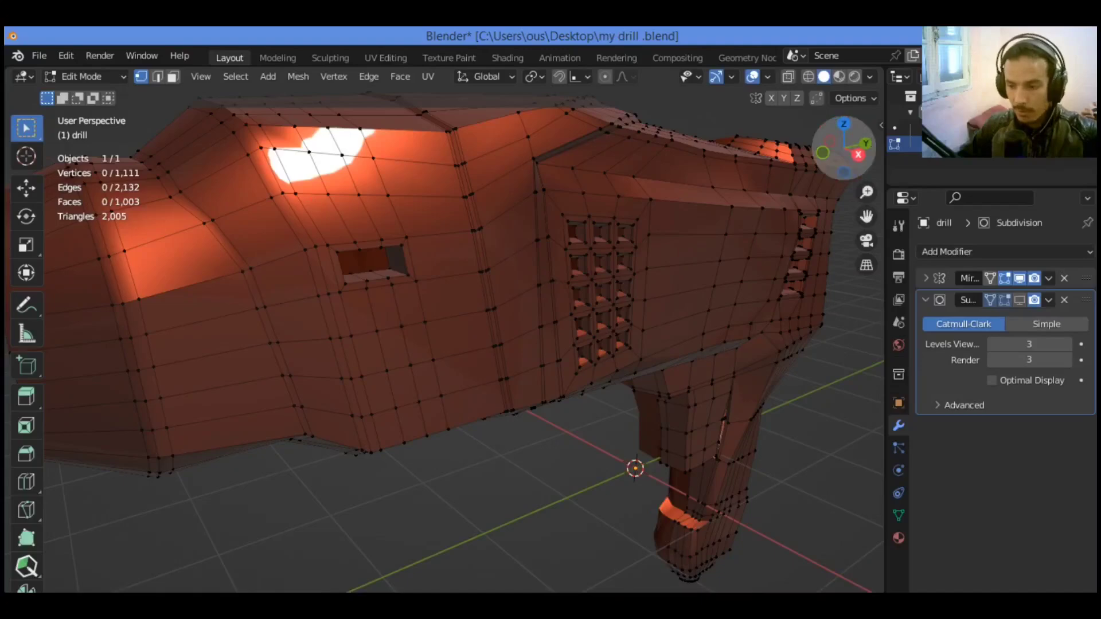
{"action": "left_click_drag", "start_coordinate": [857, 154], "coordinate": [765, 145]}
{"action": "left_click_drag", "start_coordinate": [866, 217], "coordinate": [644, 222]}
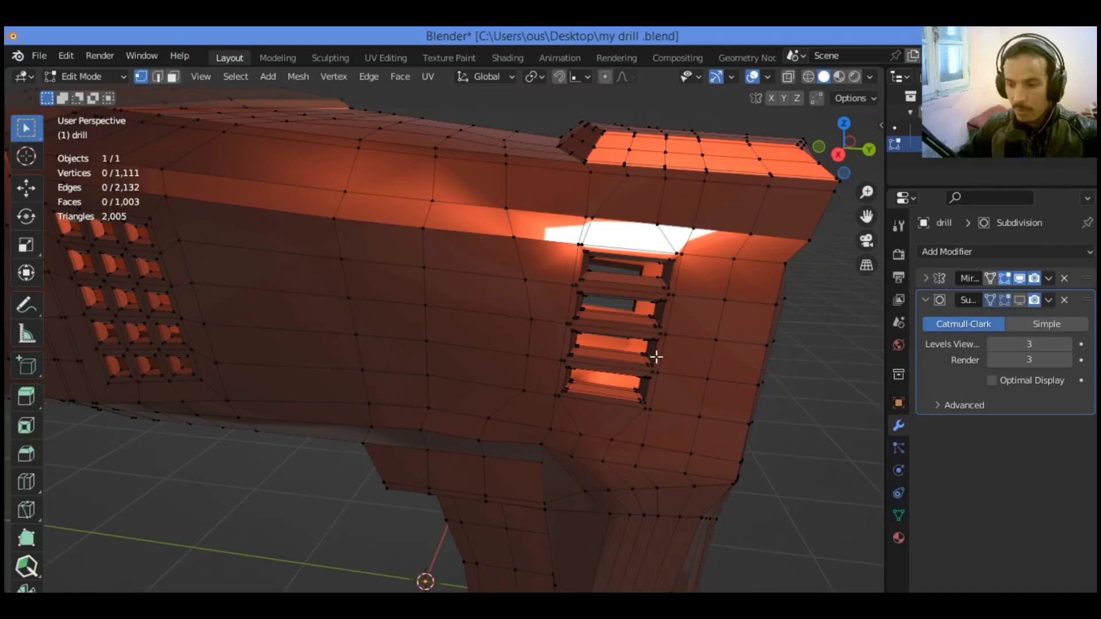
{"action": "left_click_drag", "start_coordinate": [866, 191], "coordinate": [869, 219]}
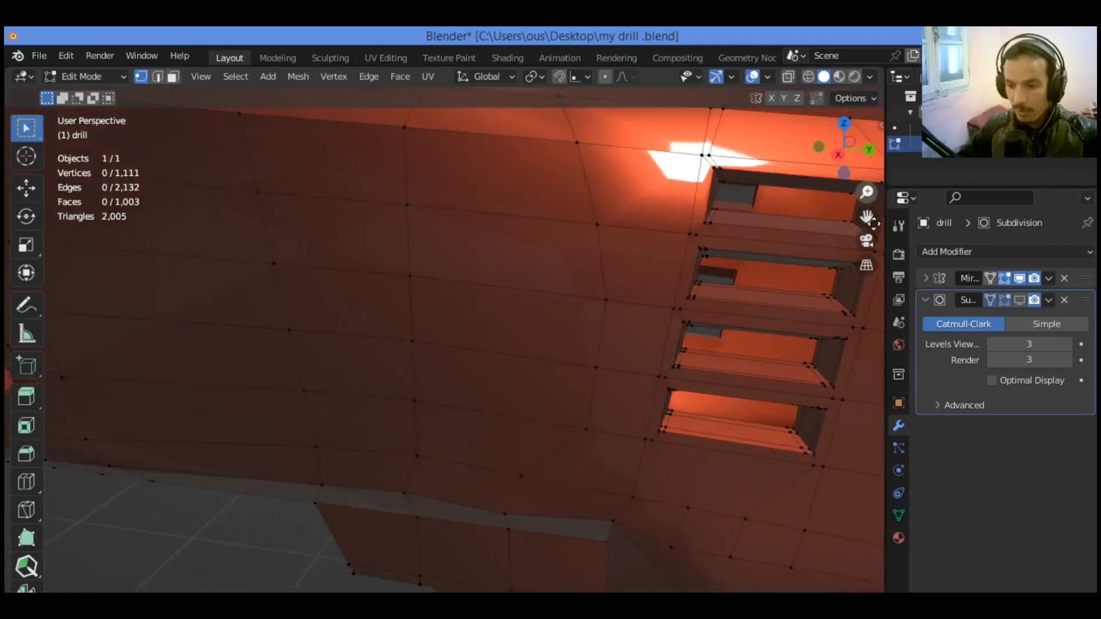
{"action": "scroll", "coordinate": [759, 256], "scroll_direction": "down", "scroll_amount": 6}
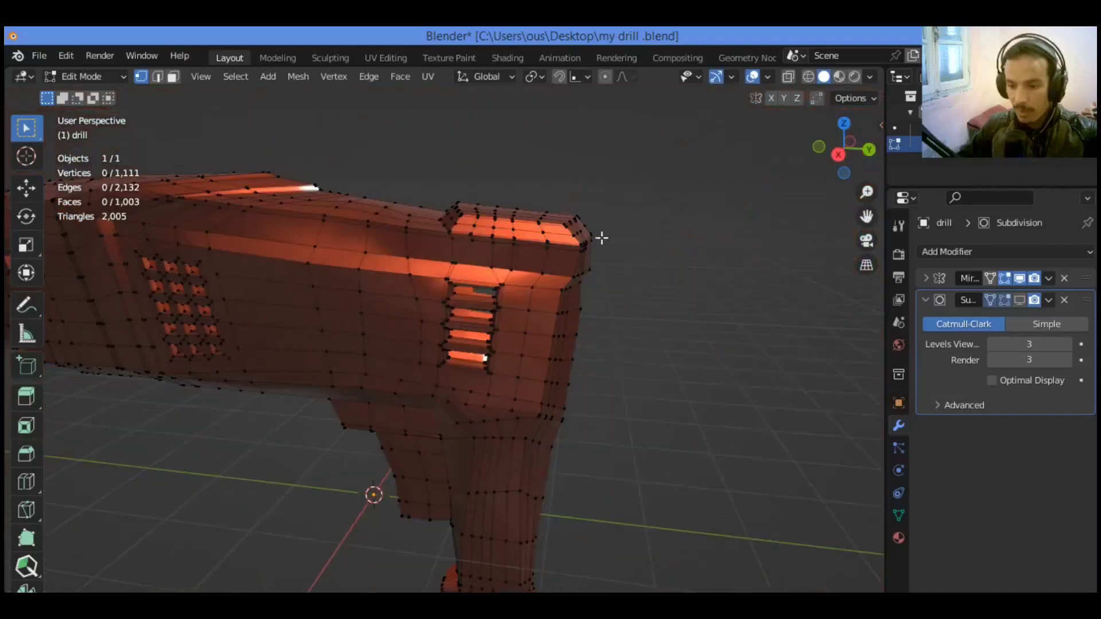
{"action": "left_click_drag", "start_coordinate": [852, 145], "coordinate": [751, 163]}
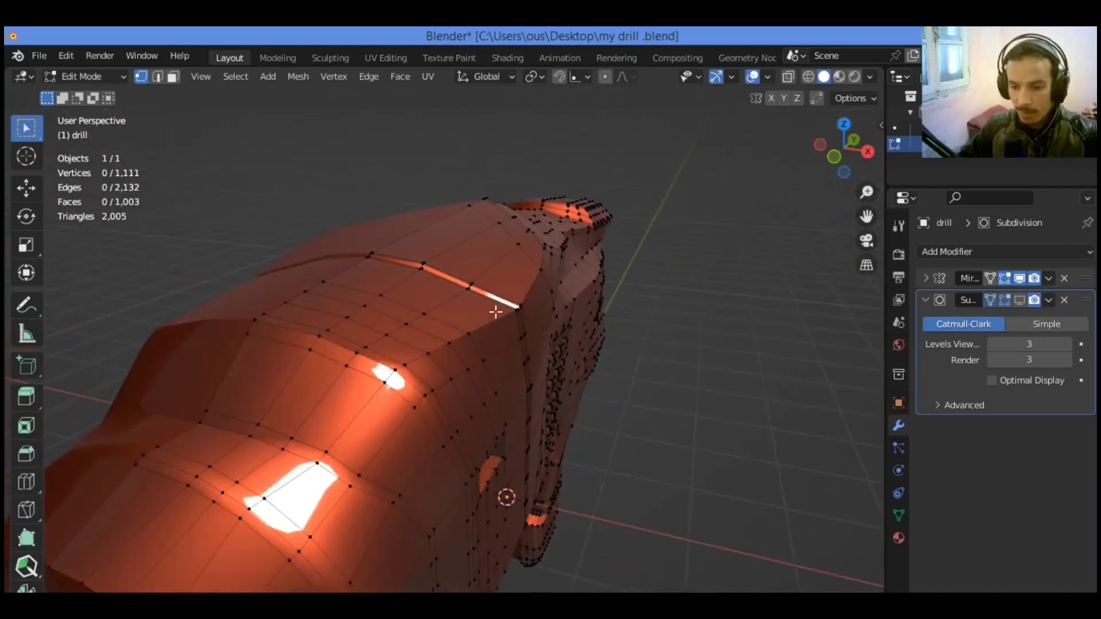
In face selection mode, inset the top face directly in front of the body's cross seam by about 0.029 m
{"action": "left_click", "coordinate": [470, 332]}
{"action": "left_click", "coordinate": [172, 76]}
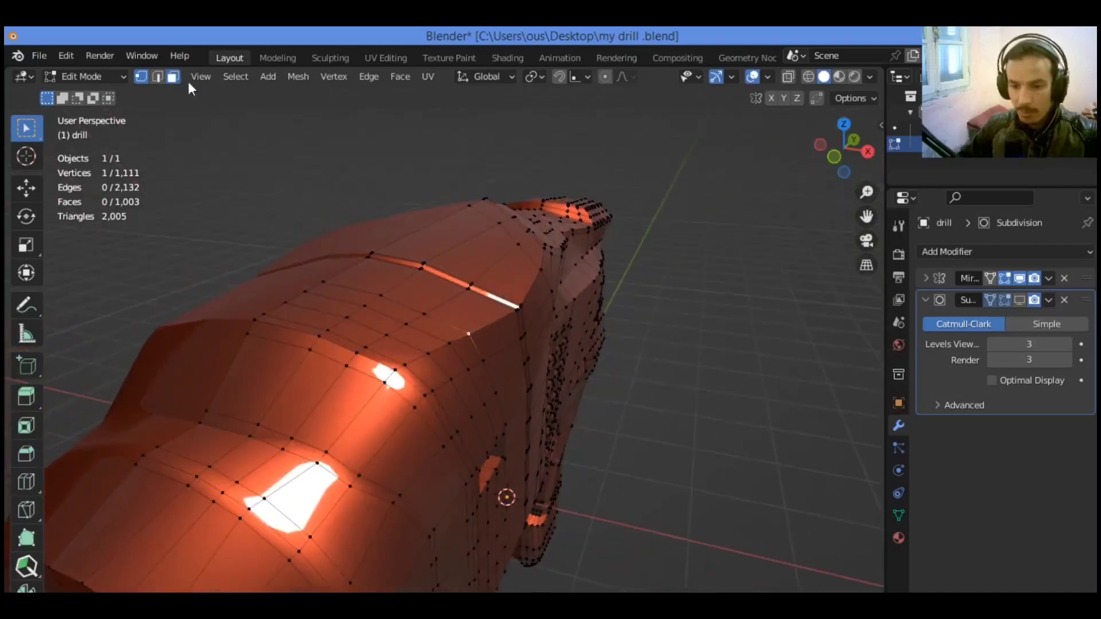
{"action": "left_click_drag", "start_coordinate": [866, 216], "coordinate": [849, 173]}
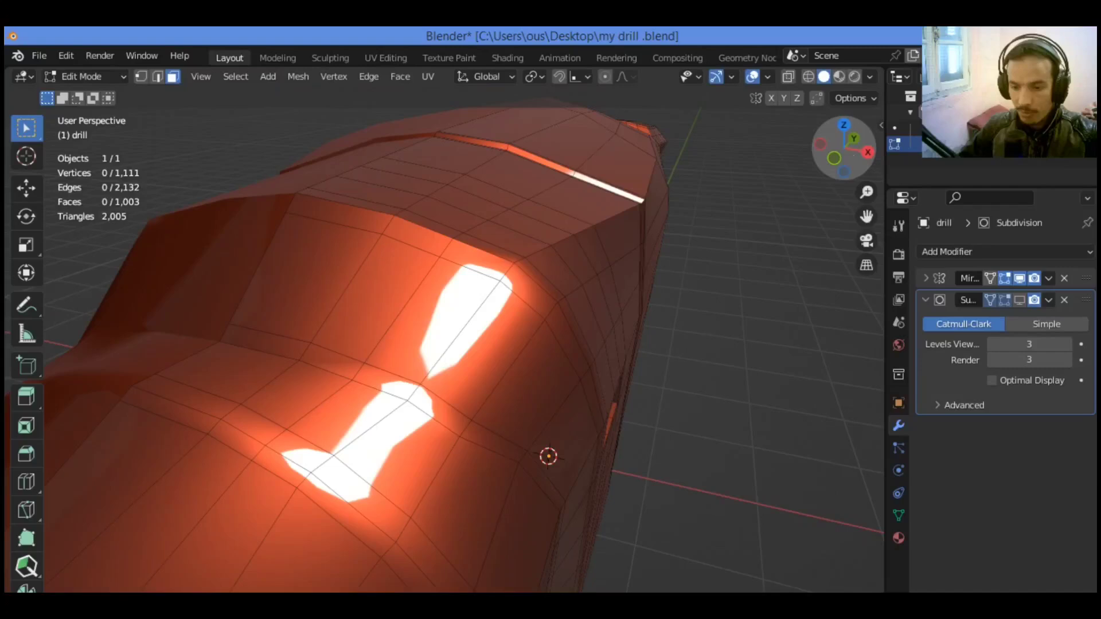
{"action": "scroll", "coordinate": [523, 259], "scroll_direction": "down", "scroll_amount": 2}
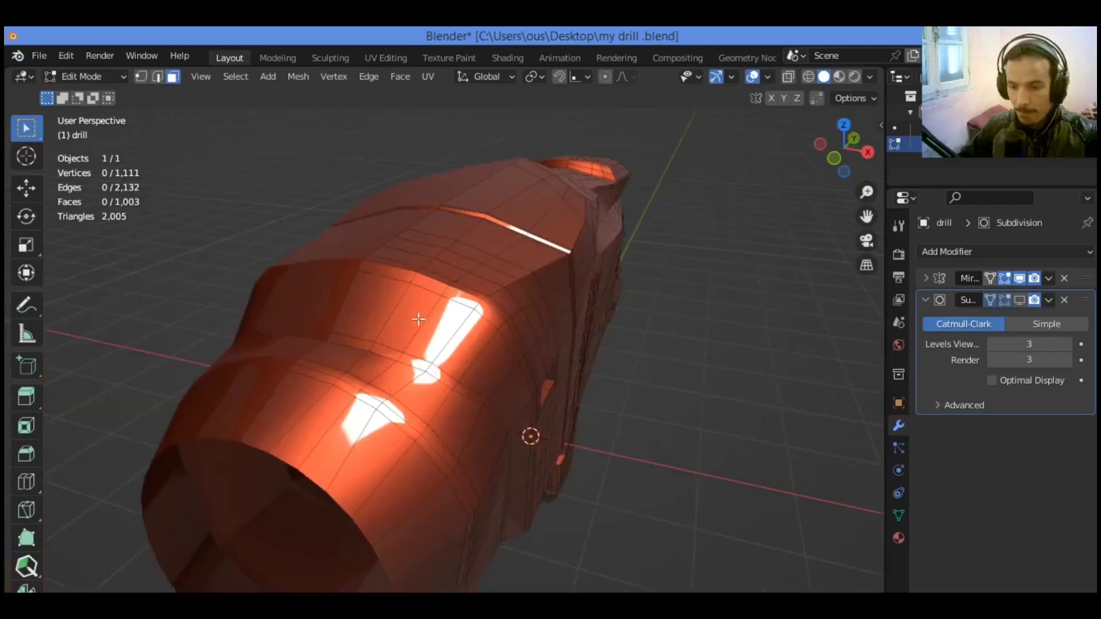
{"action": "left_click", "coordinate": [389, 295]}
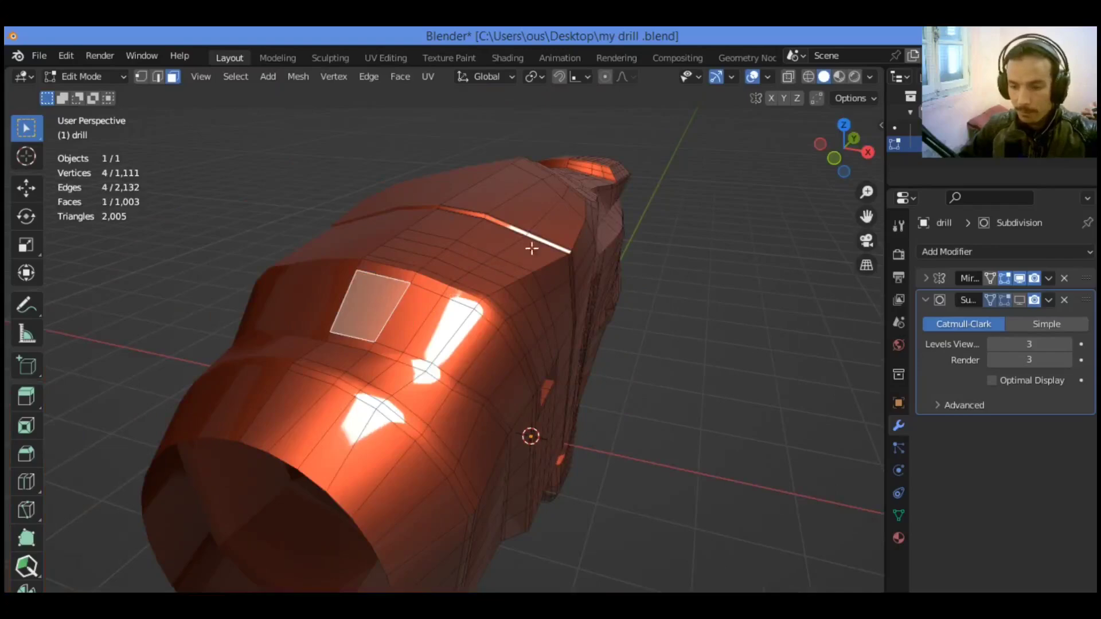
{"action": "left_click_drag", "start_coordinate": [852, 193], "coordinate": [732, 234]}
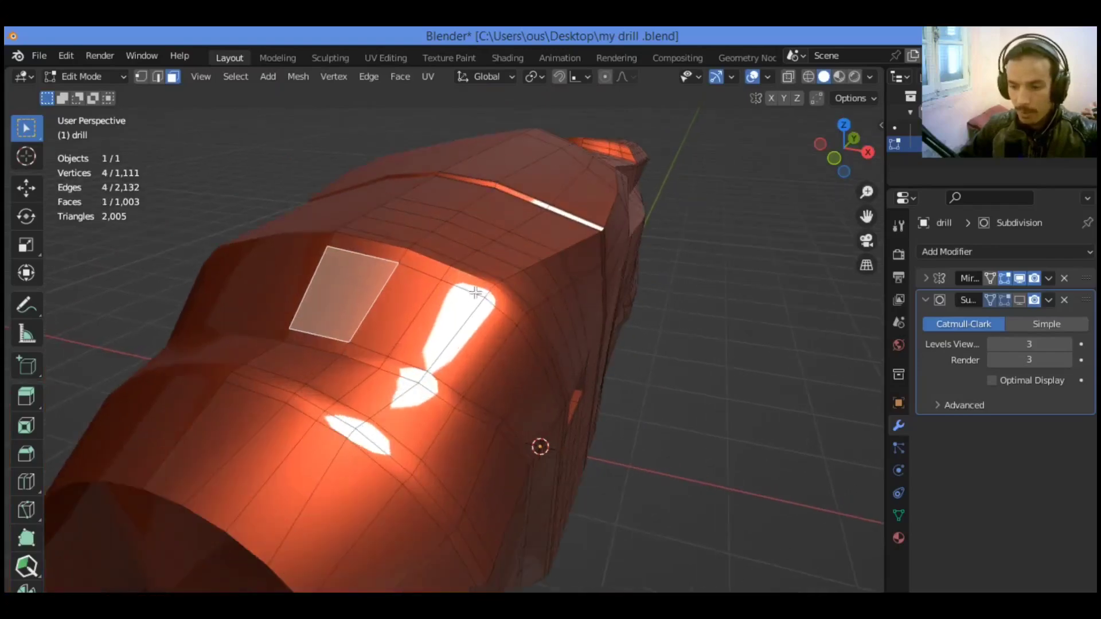
{"action": "left_click", "coordinate": [417, 293]}
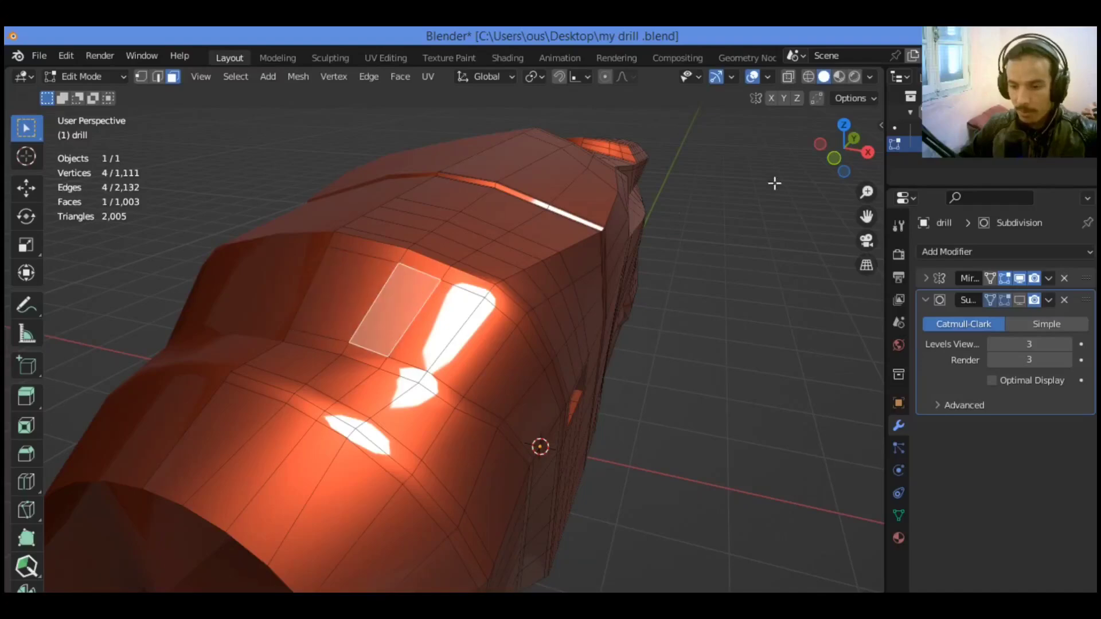
{"action": "left_click_drag", "start_coordinate": [843, 150], "coordinate": [765, 166]}
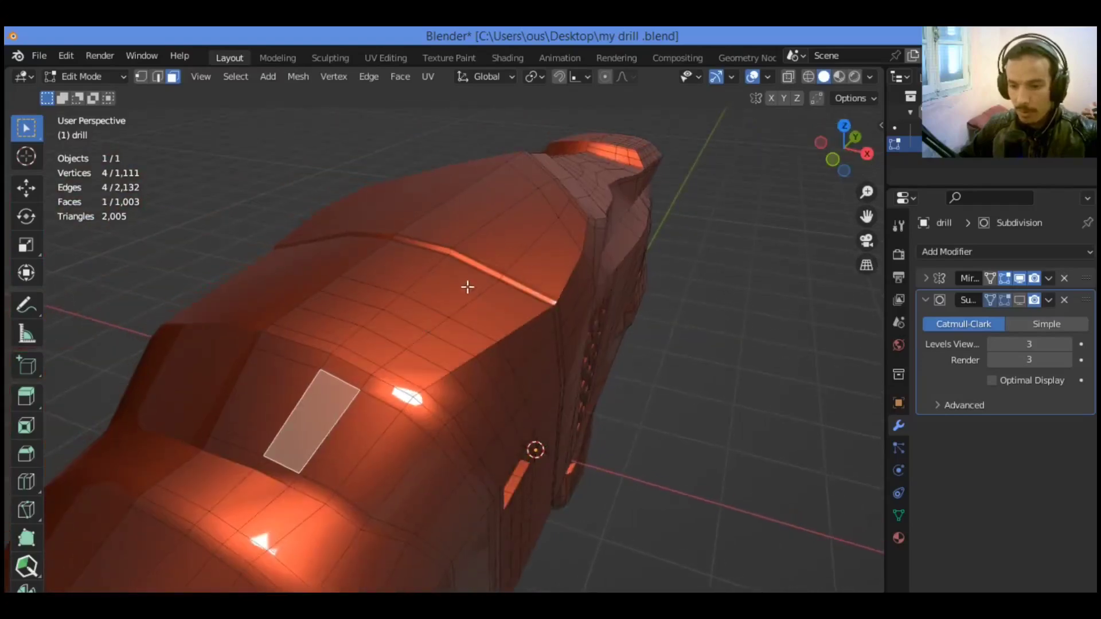
{"action": "left_click", "coordinate": [431, 278]}
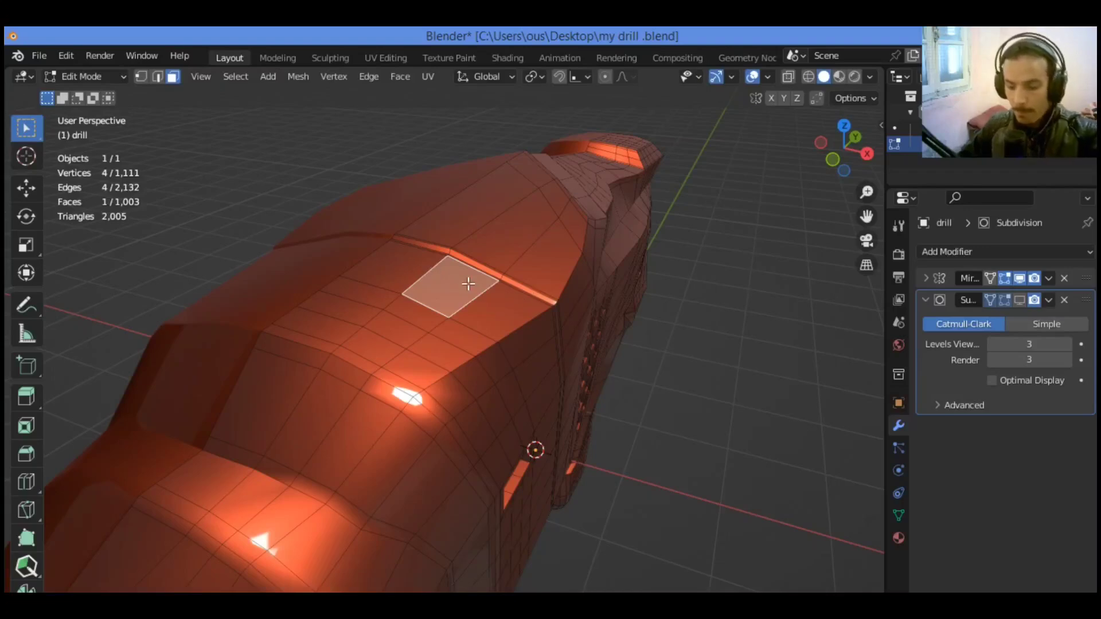
{"action": "key", "text": "i"}
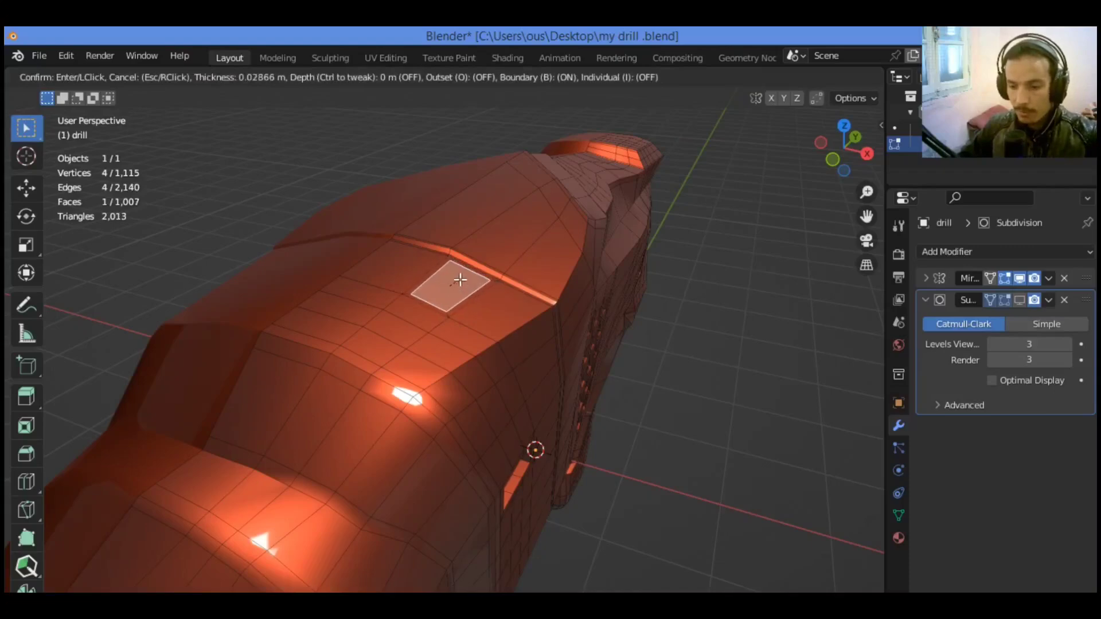
{"action": "left_click", "coordinate": [460, 280]}
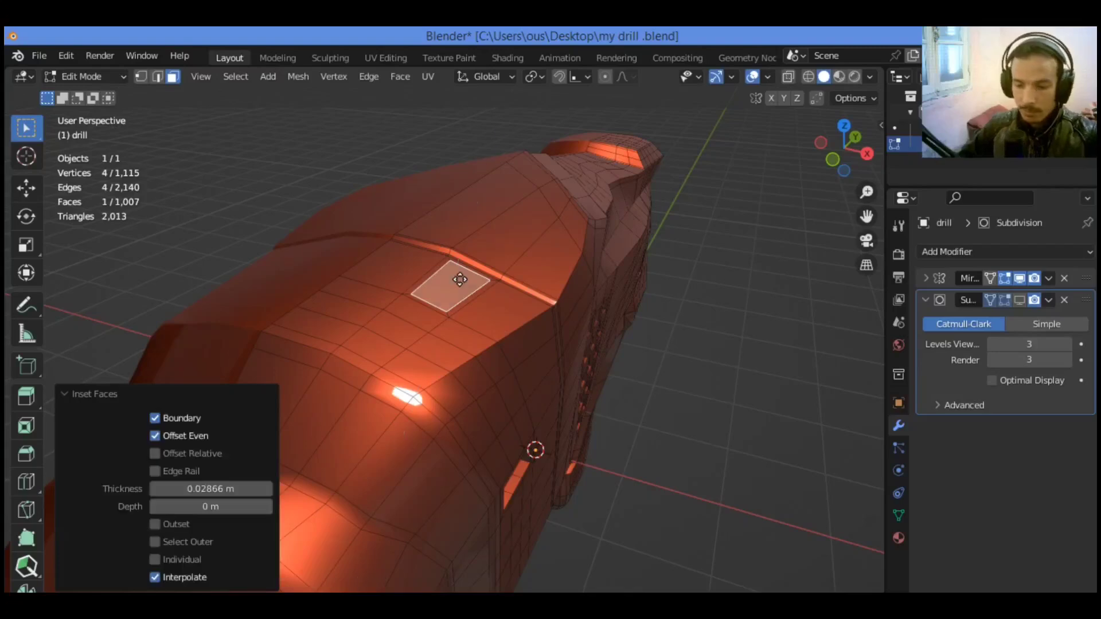
Extrude the inset top face about 0.096 m downward along global Z and delete the end face to leave an open hole
{"action": "key", "text": "e"}
{"action": "key", "text": "z"}
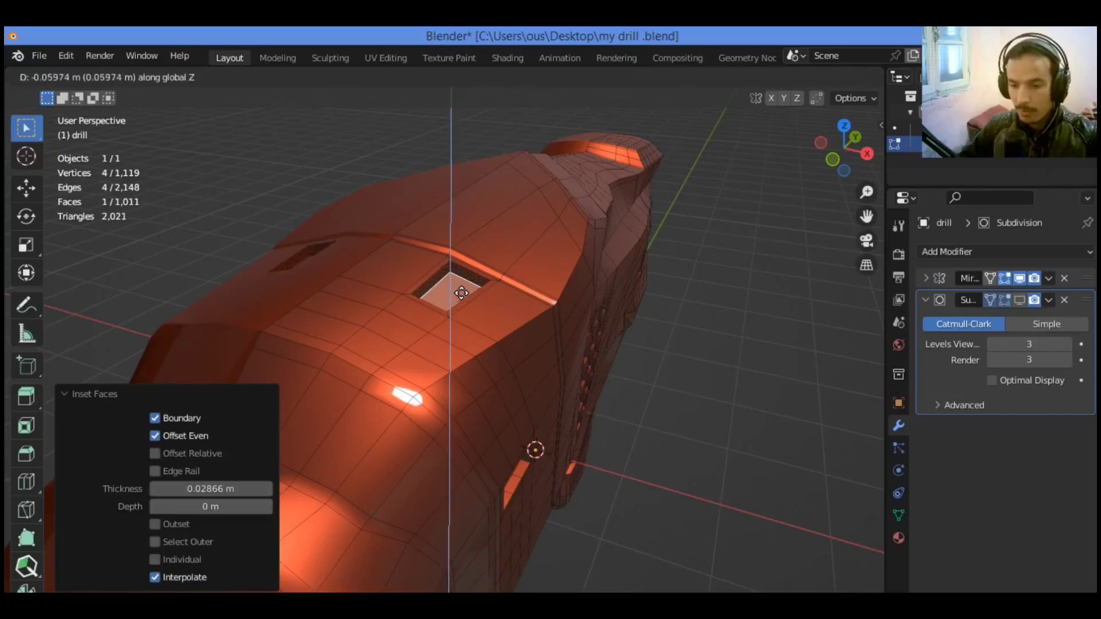
{"action": "left_click", "coordinate": [462, 299]}
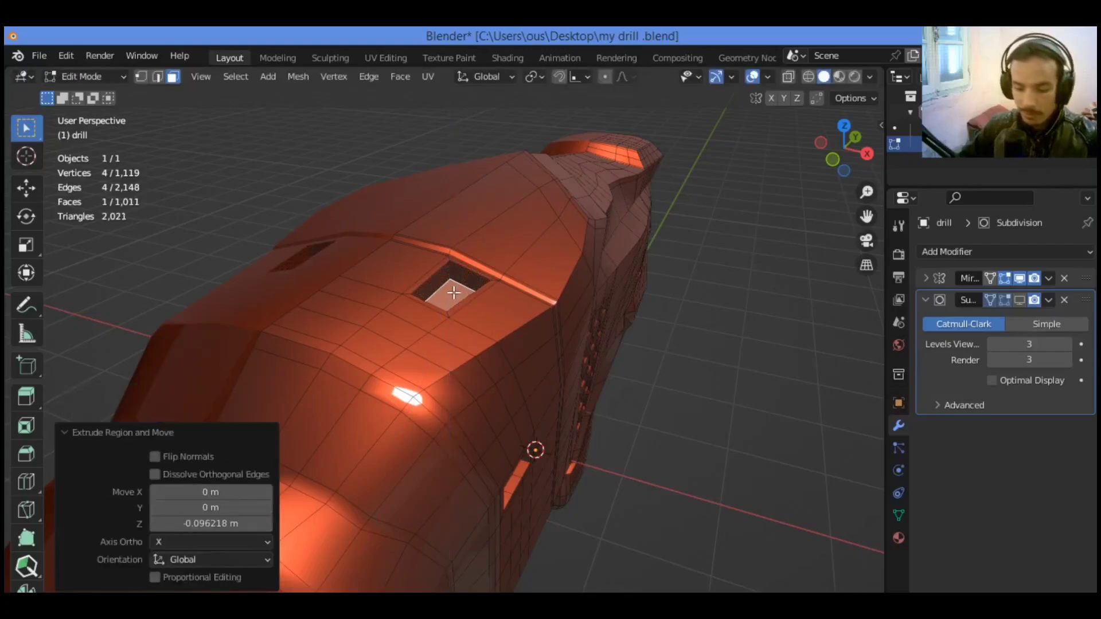
{"action": "key", "text": "x"}
{"action": "left_click", "coordinate": [452, 293]}
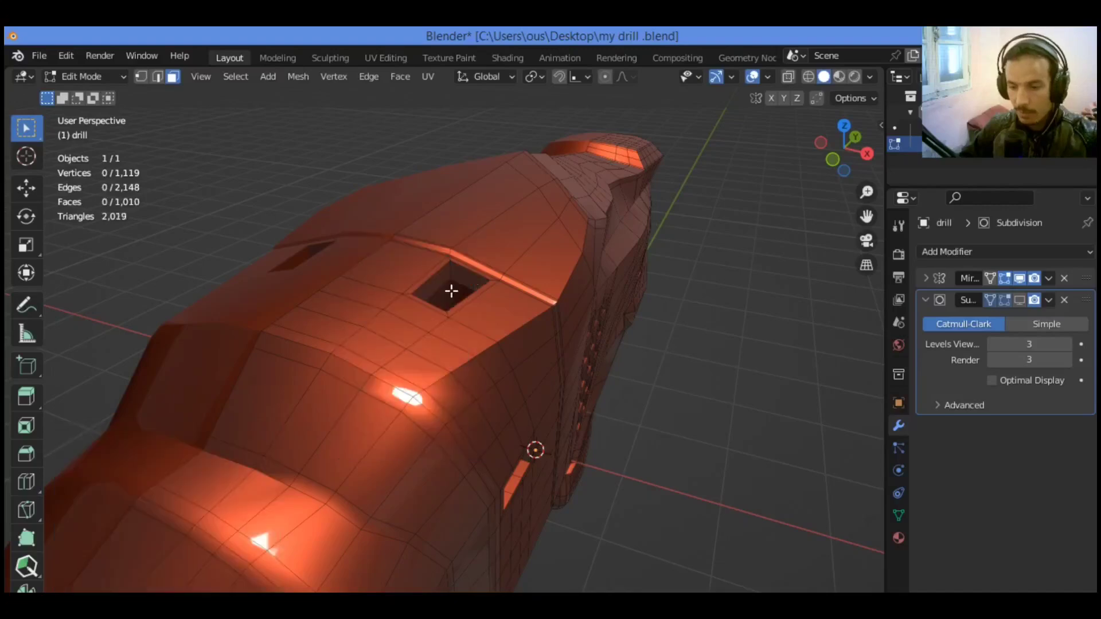
Add two loop cuts around the top hole's inner walls, slid with factors of -0.828 and 0.541
{"action": "key", "text": "ctrl+r"}
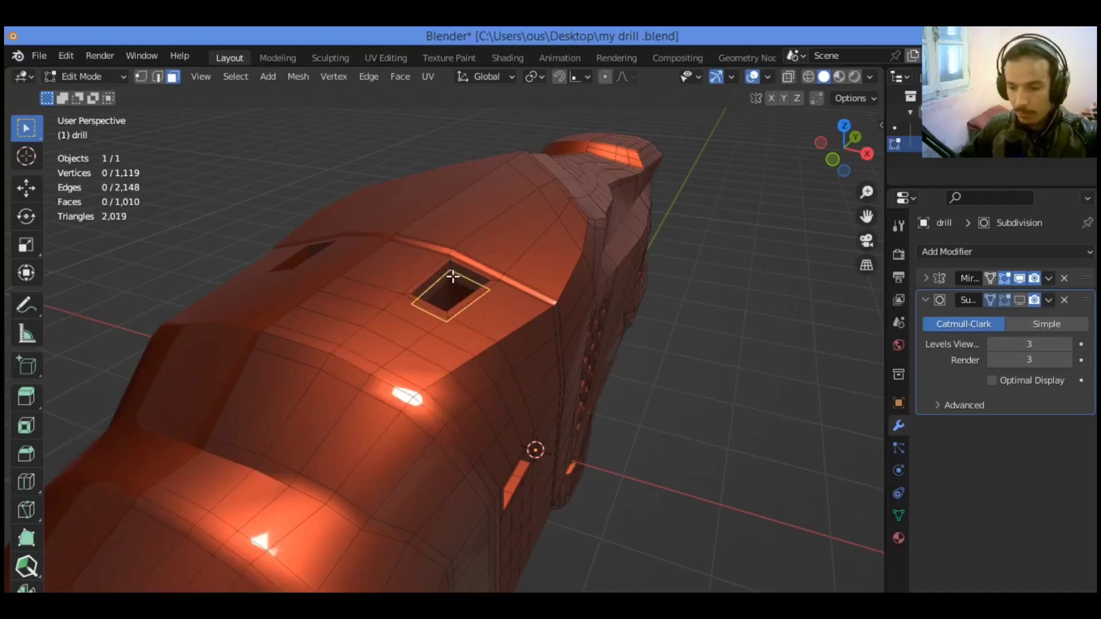
{"action": "left_click", "coordinate": [451, 276]}
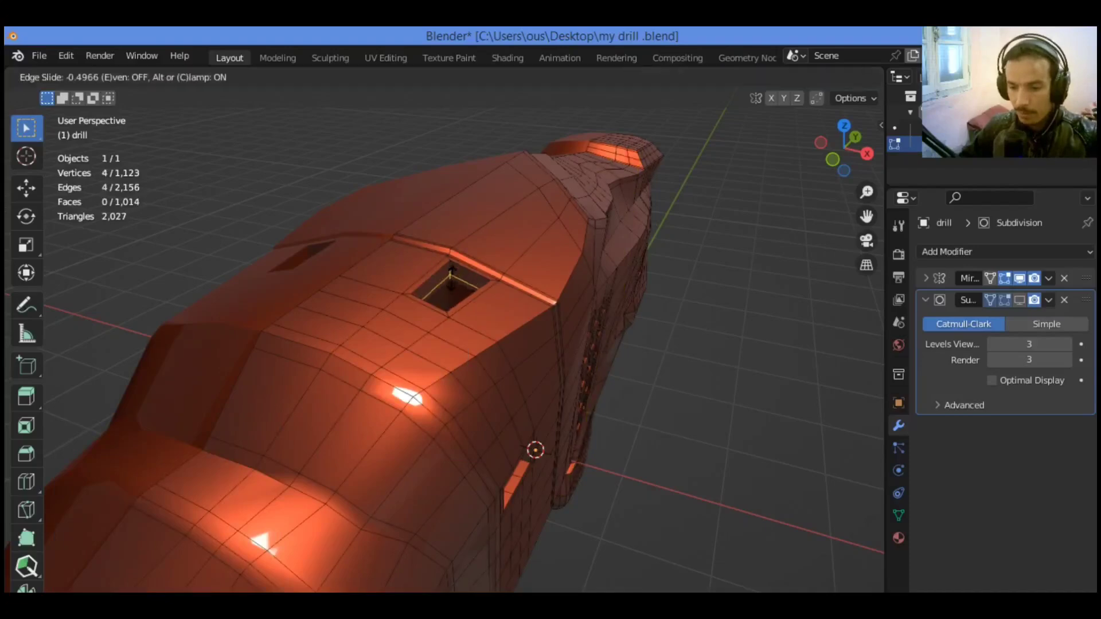
{"action": "left_click", "coordinate": [452, 282]}
{"action": "key", "text": "ctrl+r"}
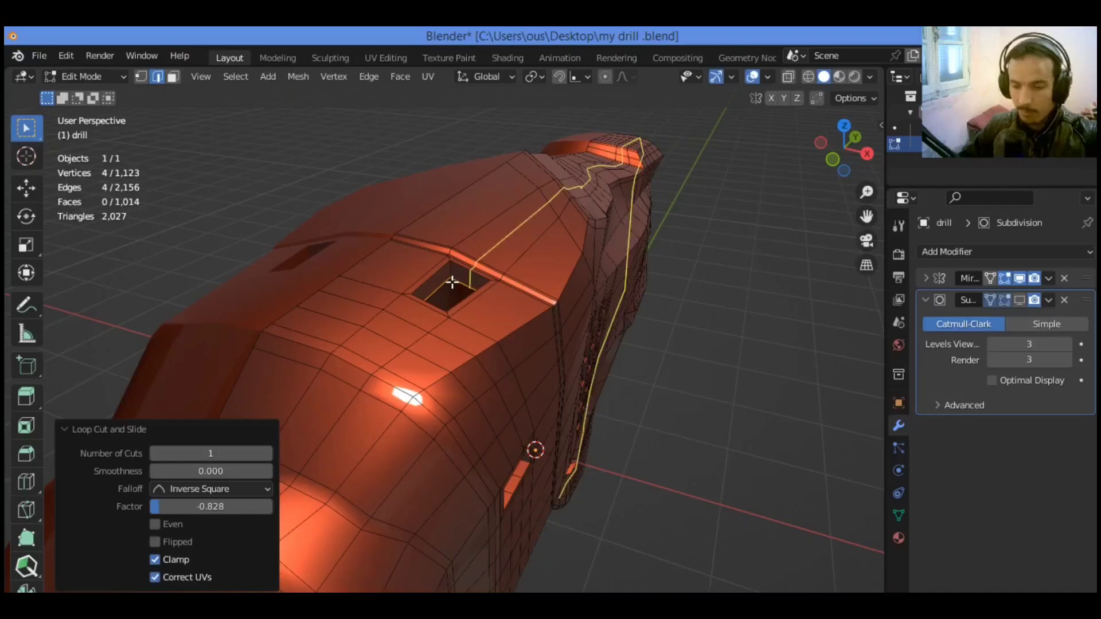
{"action": "left_click", "coordinate": [452, 278]}
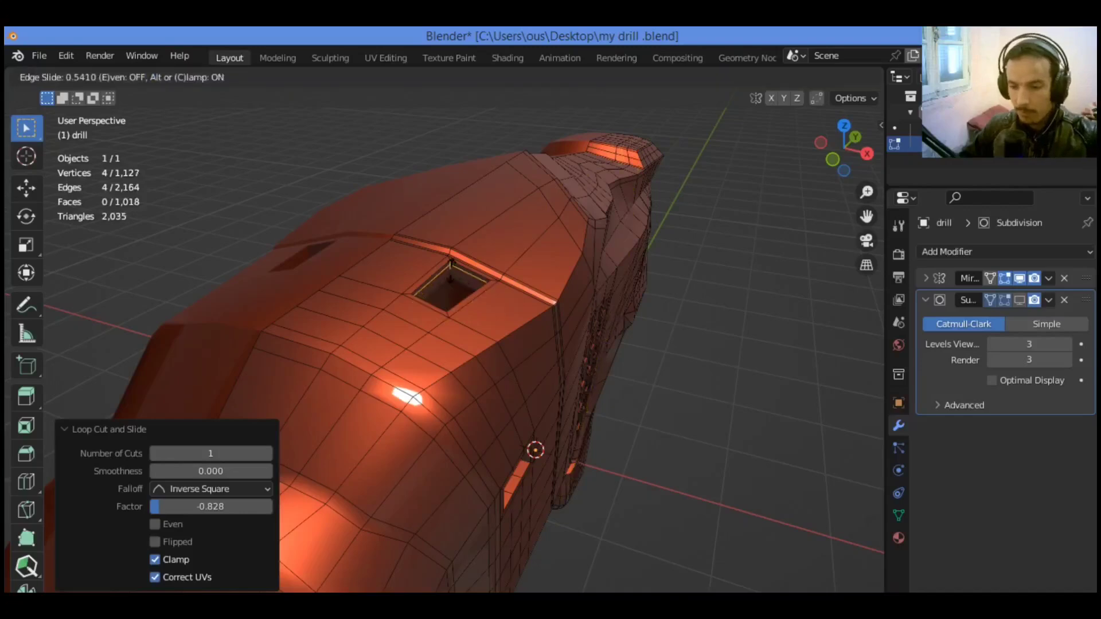
{"action": "left_click", "coordinate": [452, 270]}
Add two evenly spaced loop cuts running from the top hole's outer edge down the side of the body
{"action": "key", "text": "ctrl+r"}
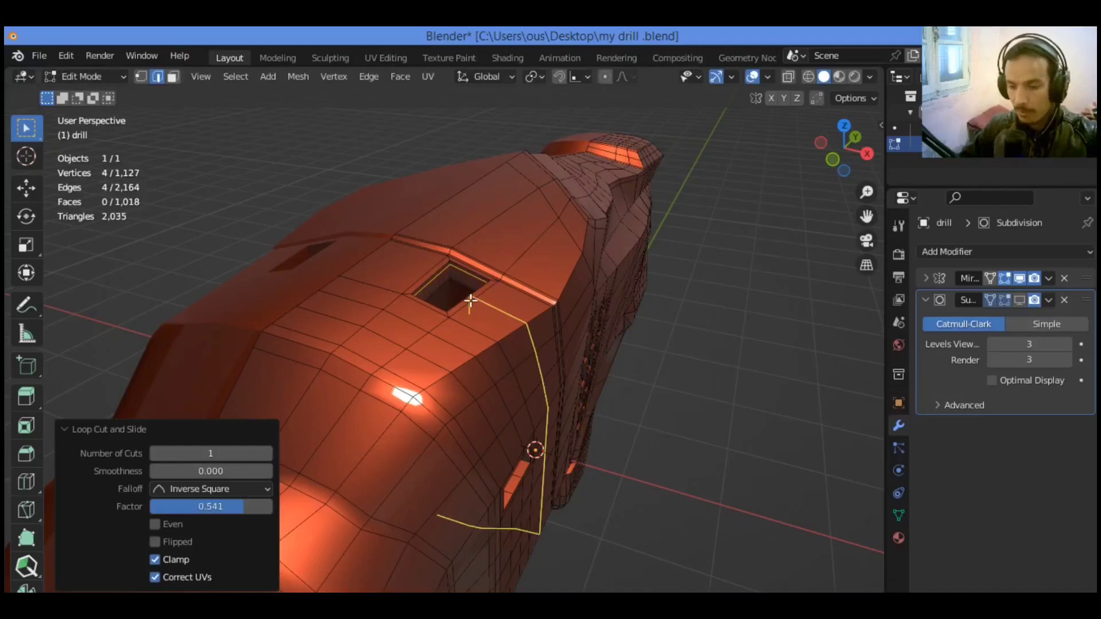
{"action": "scroll", "coordinate": [470, 300], "scroll_direction": "up", "scroll_amount": 1}
{"action": "left_click", "coordinate": [470, 299]}
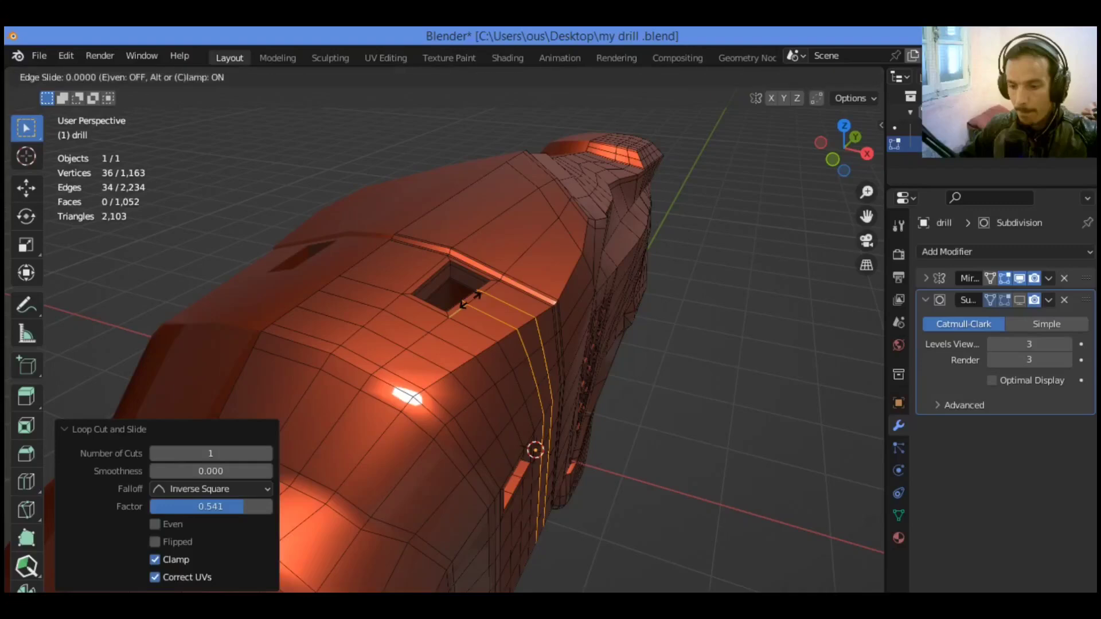
{"action": "right_click", "coordinate": [470, 300]}
{"action": "key", "text": "ctrl+r"}
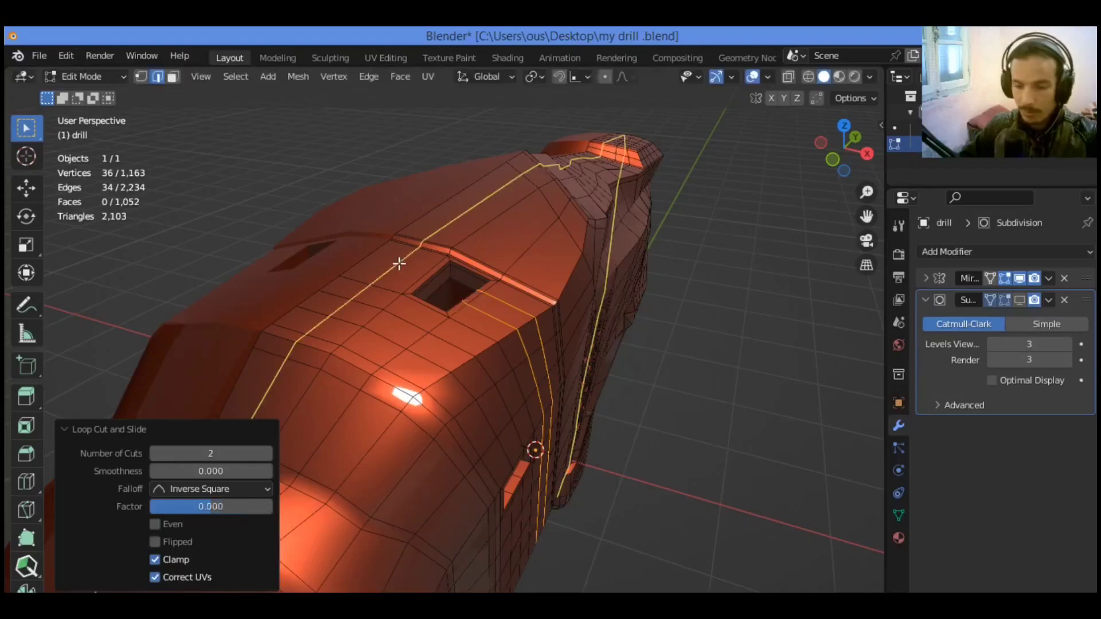
{"action": "left_click", "coordinate": [408, 272]}
{"action": "right_click", "coordinate": [409, 272]}
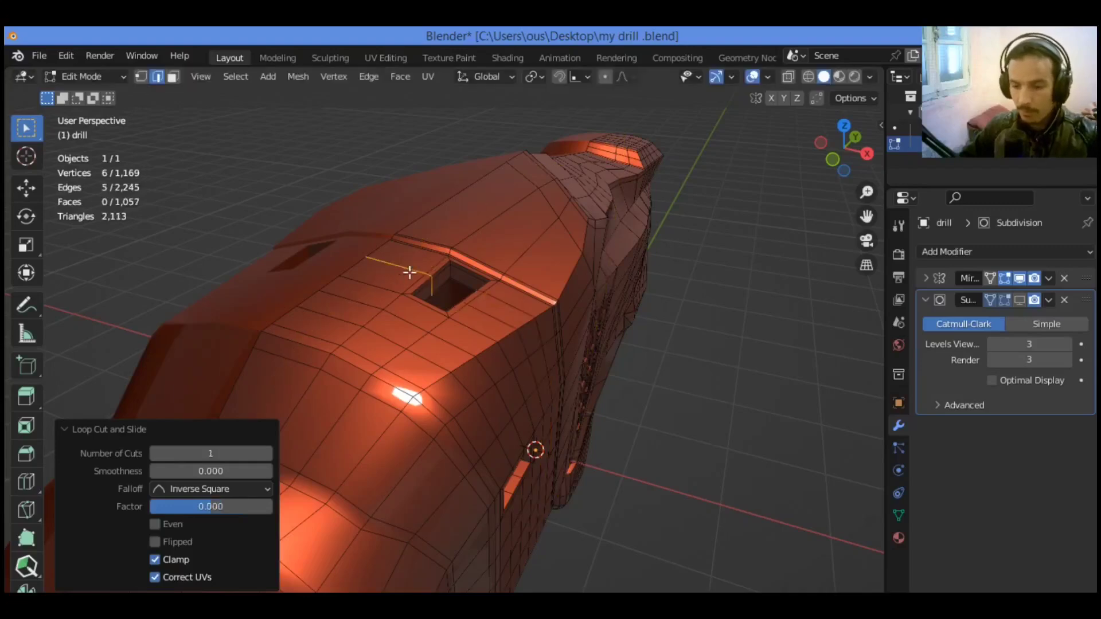
{"action": "key", "text": "ctrl+z"}
Add two evenly spaced loop cuts across the strip between the top hole and the body's centre line, then deselect everything
{"action": "key", "text": "ctrl+r"}
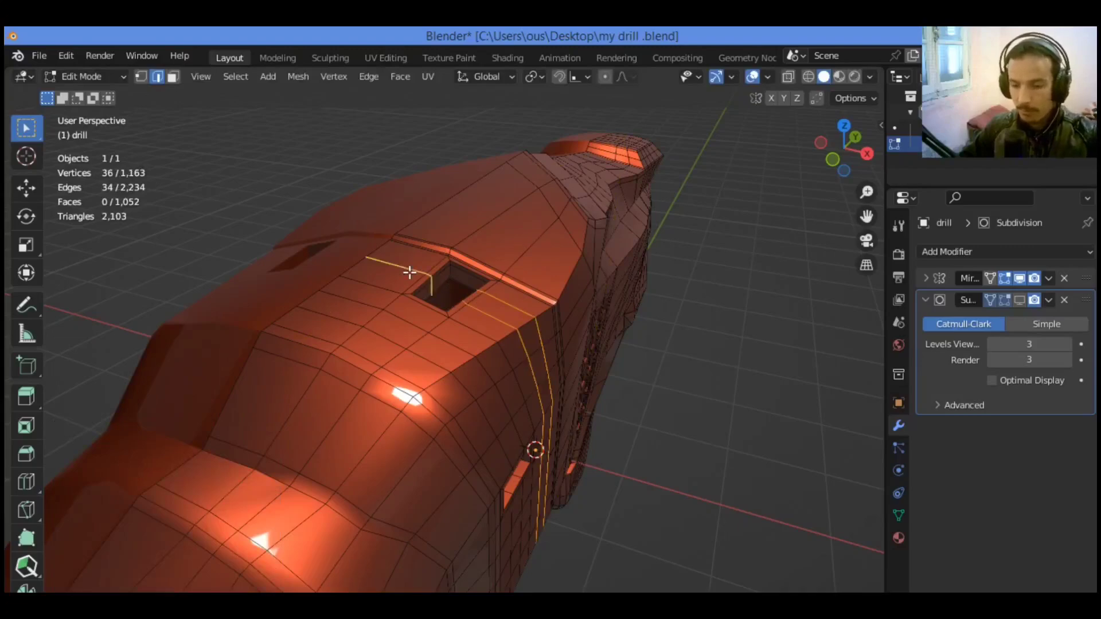
{"action": "scroll", "coordinate": [409, 272], "scroll_direction": "up", "scroll_amount": 1}
{"action": "left_click", "coordinate": [409, 272]}
{"action": "right_click", "coordinate": [409, 273]}
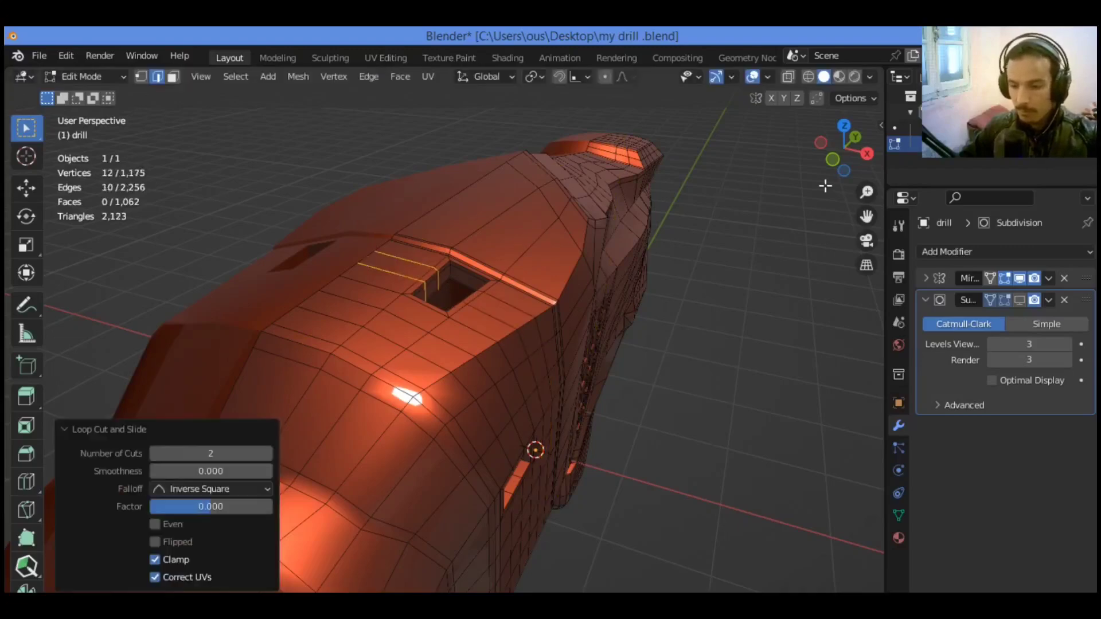
{"action": "left_click_drag", "start_coordinate": [868, 192], "coordinate": [867, 137]}
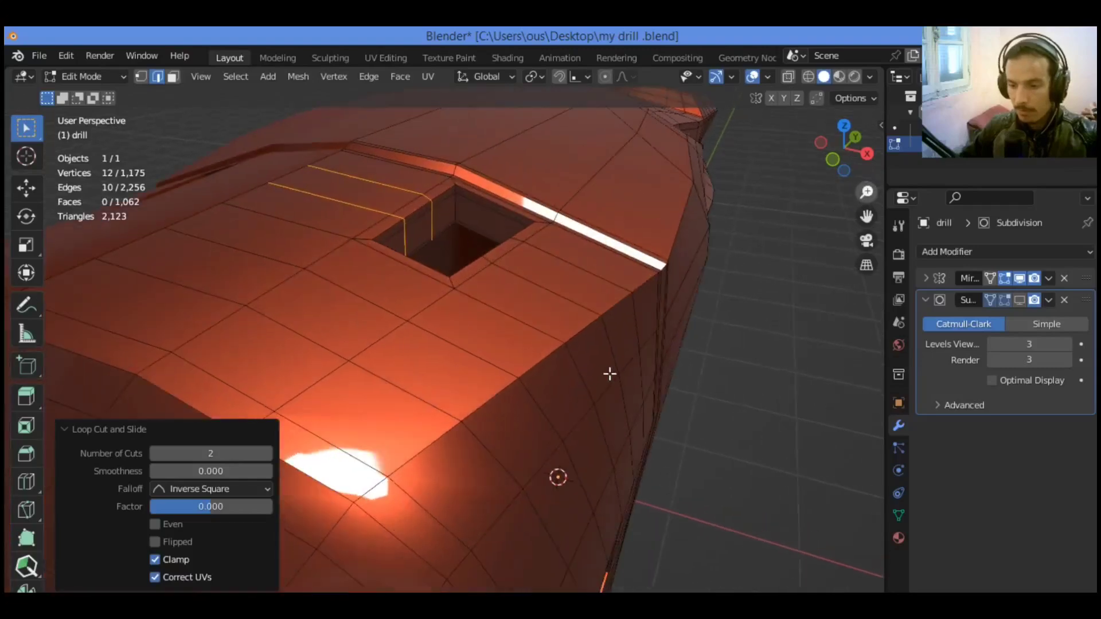
{"action": "scroll", "coordinate": [609, 373], "scroll_direction": "down", "scroll_amount": 8}
{"action": "left_click", "coordinate": [630, 296]}
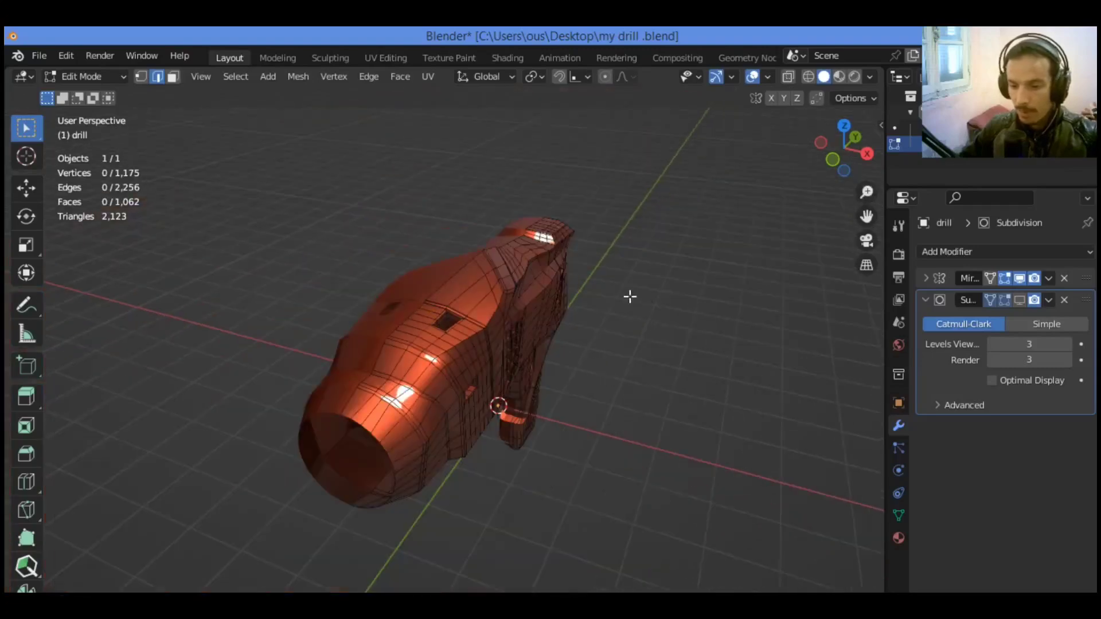
Enable the Subdivision modifier's viewport display and review the smoothed drill in Object Mode with viewport overlays hidden
{"action": "left_click_drag", "start_coordinate": [839, 158], "coordinate": [866, 274]}
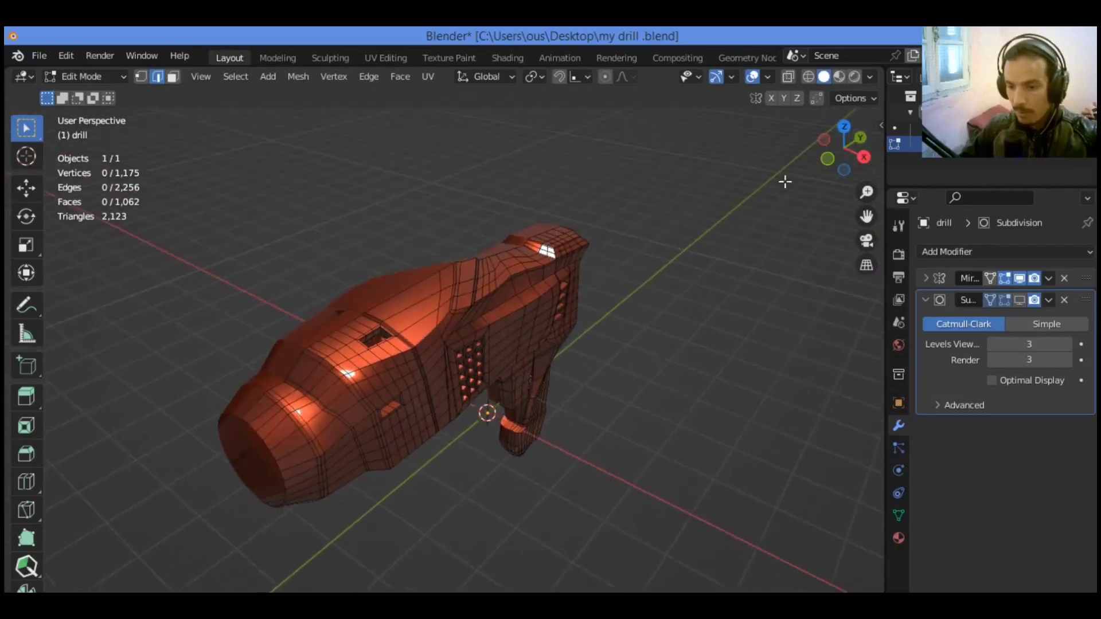
{"action": "mouse_move", "coordinate": [852, 149]}
{"action": "left_mouse_down"}
{"action": "mouse_move", "coordinate": [839, 152]}
{"action": "mouse_move", "coordinate": [852, 168]}
{"action": "left_mouse_up"}
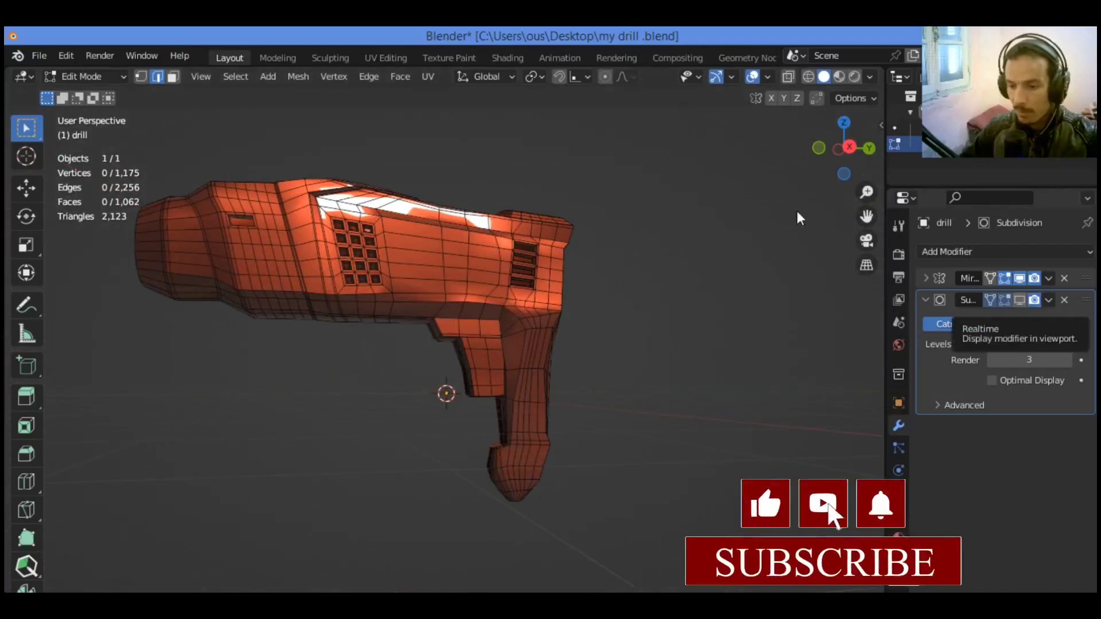
{"action": "left_click_drag", "start_coordinate": [863, 153], "coordinate": [895, 188]}
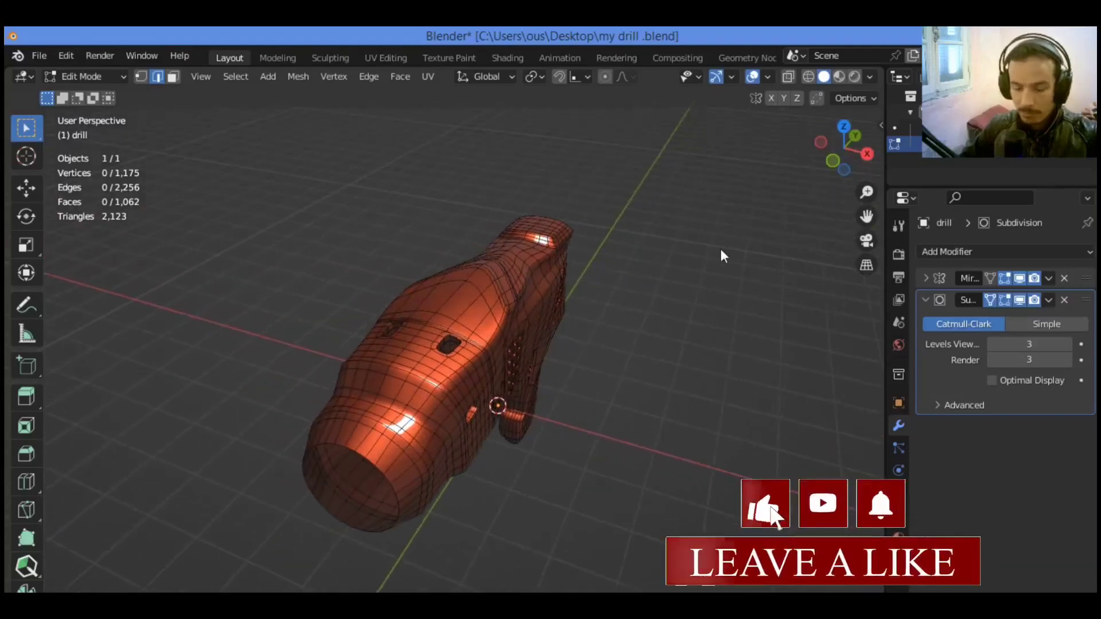
{"action": "key", "text": "Tab"}
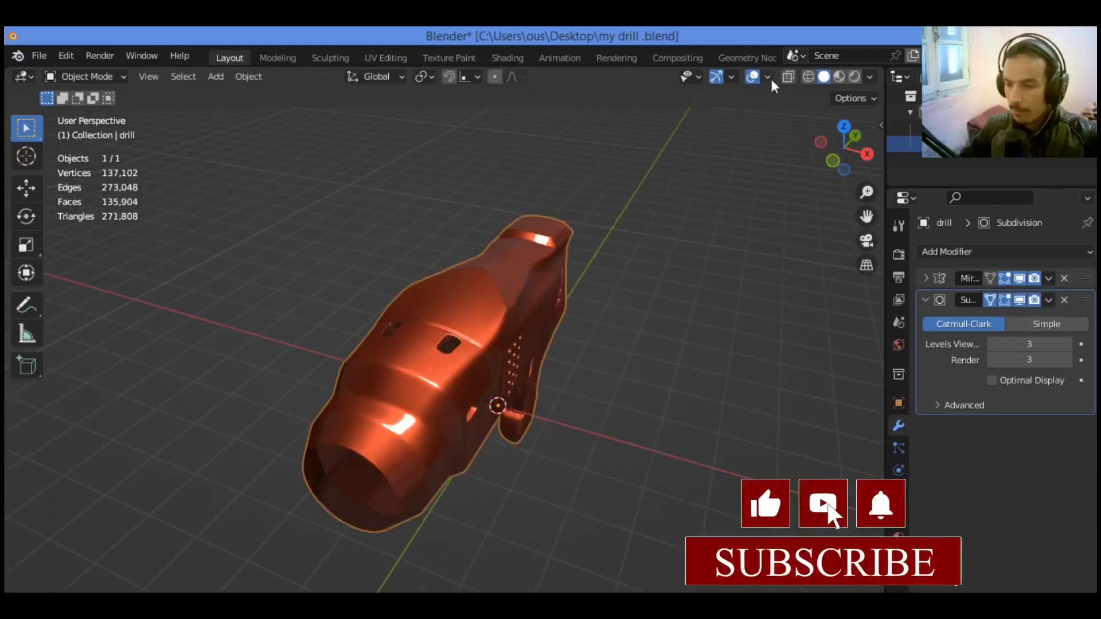
{"action": "left_click", "coordinate": [754, 77]}
{"action": "left_click_drag", "start_coordinate": [851, 161], "coordinate": [829, 147]}
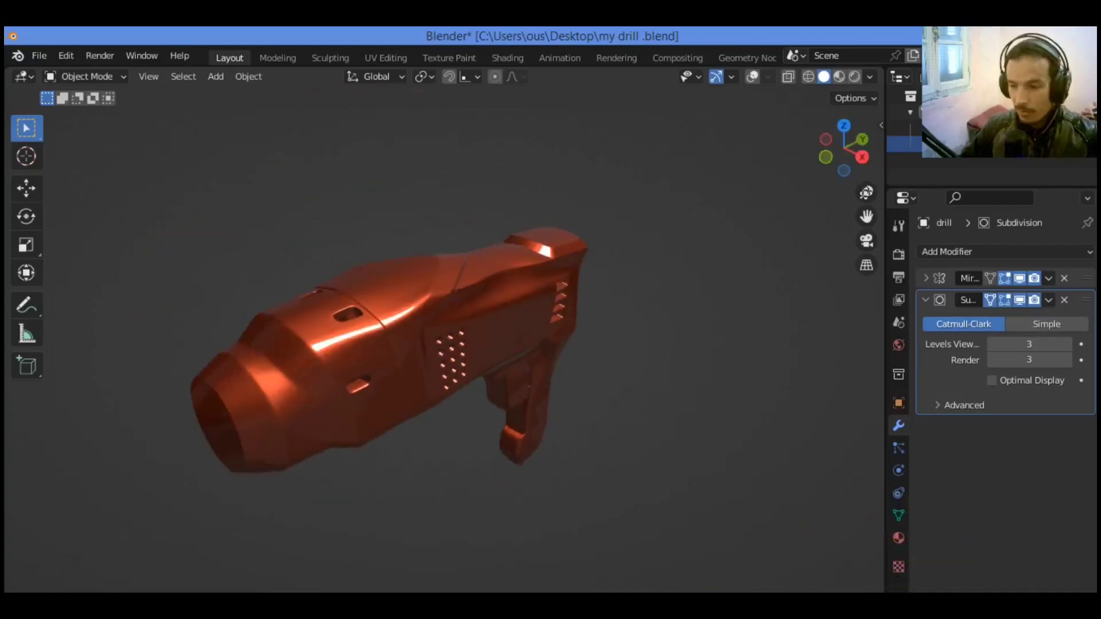
In Edit Mode, push the two middle vertices on the body's side between the round and rear vents inward by -0.213 m along global X
{"action": "left_click_drag", "start_coordinate": [866, 192], "coordinate": [866, 218]}
{"action": "left_click_drag", "start_coordinate": [834, 144], "coordinate": [769, 204]}
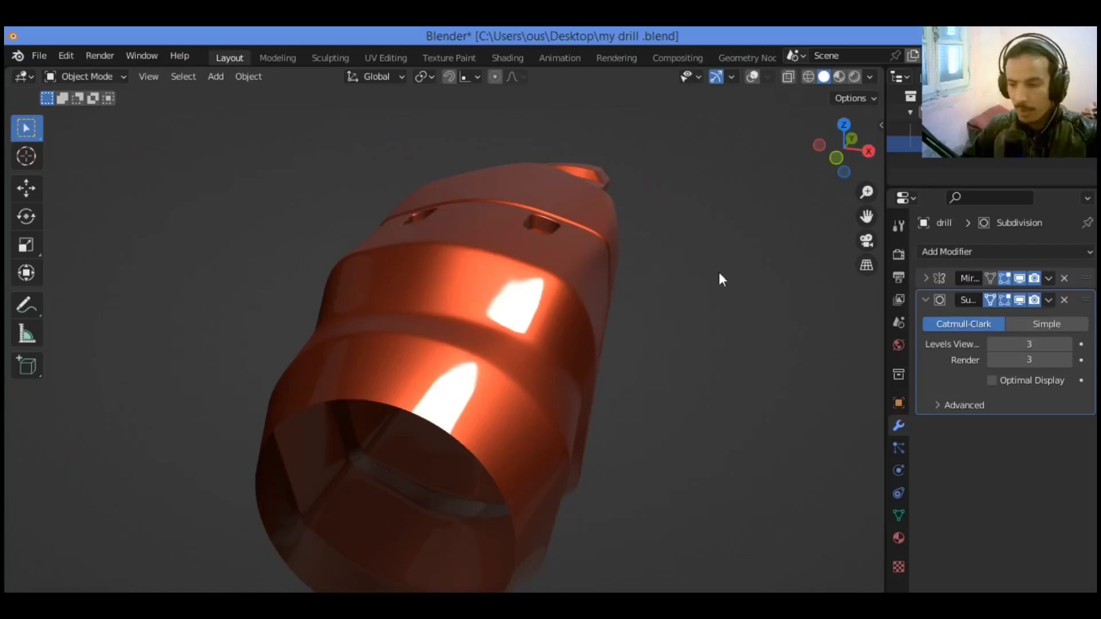
{"action": "left_click_drag", "start_coordinate": [835, 159], "coordinate": [768, 158]}
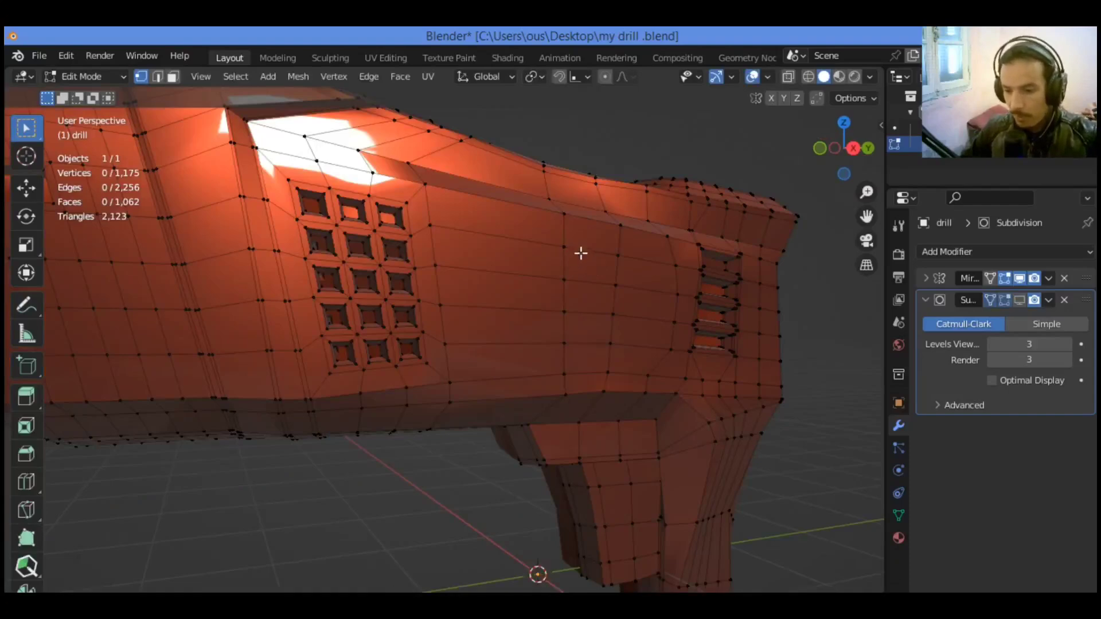
{"action": "left_click_drag", "start_coordinate": [581, 237], "coordinate": [535, 346]}
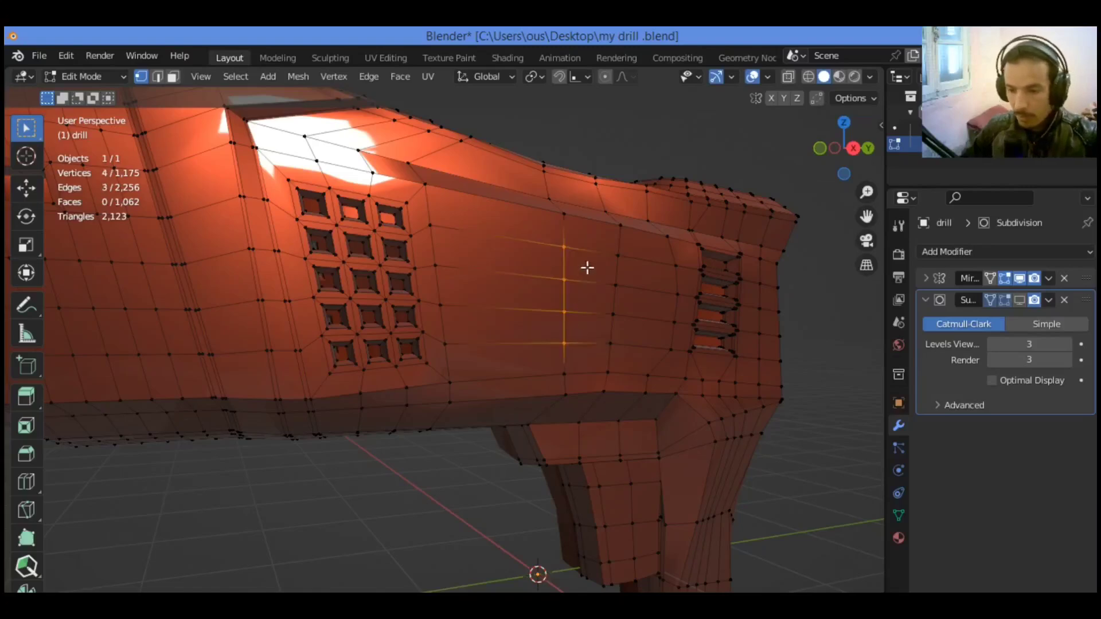
{"action": "left_click_drag", "start_coordinate": [587, 267], "coordinate": [545, 327]}
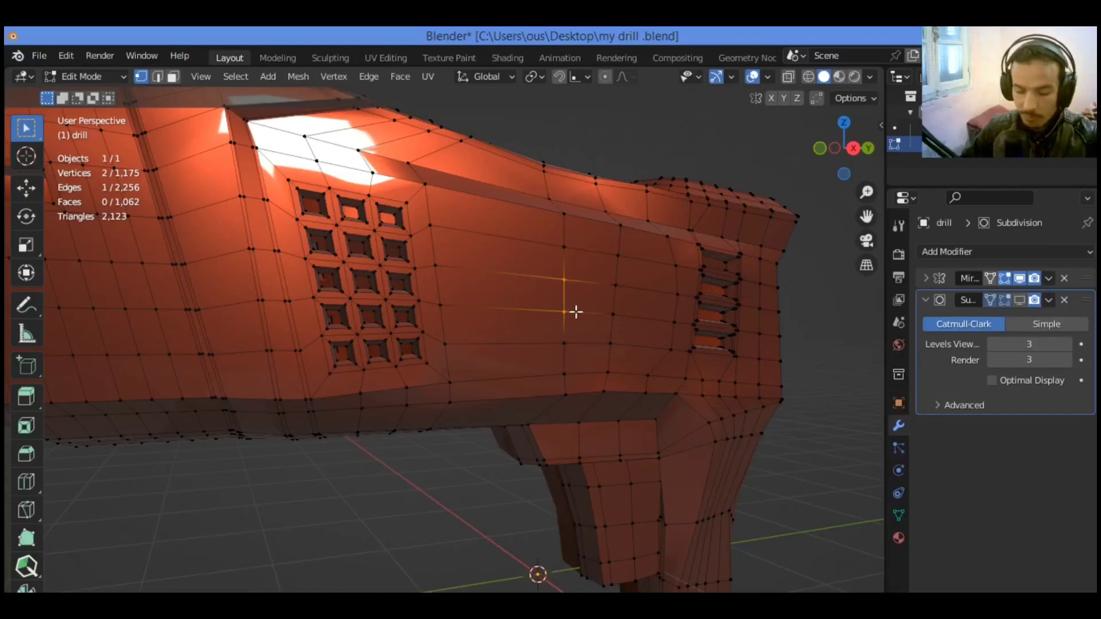
{"action": "key", "text": "g"}
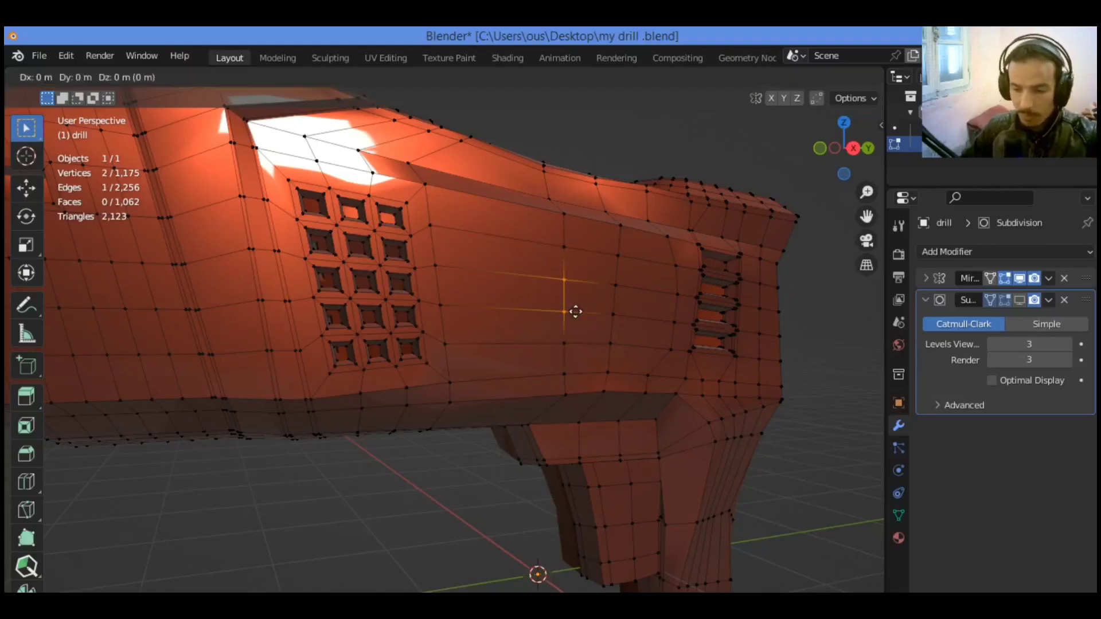
{"action": "key", "text": "x"}
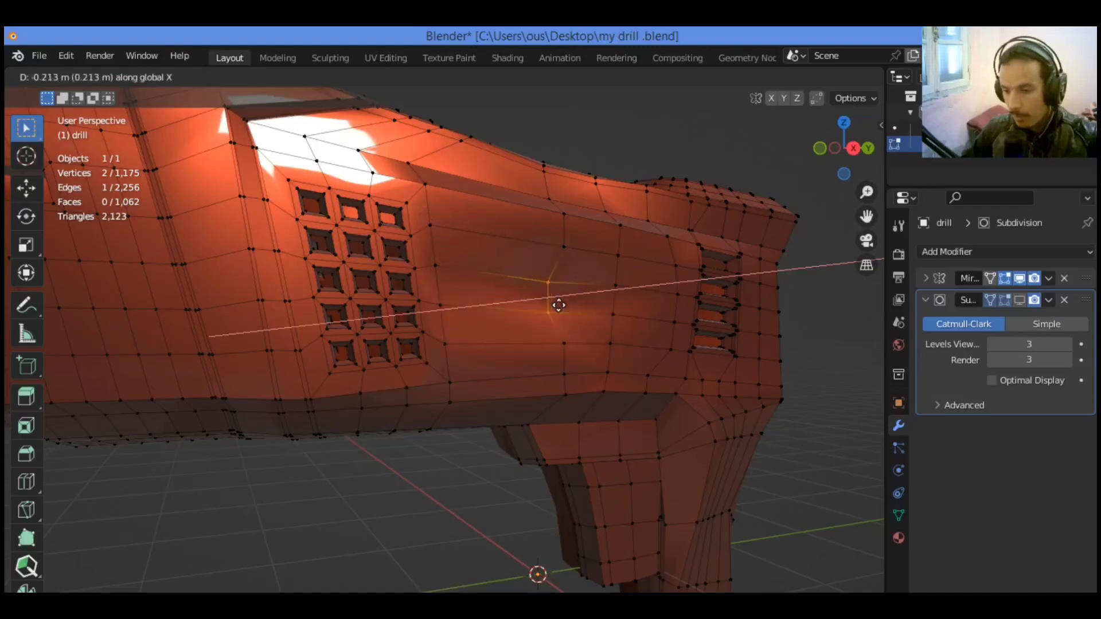
{"action": "left_click", "coordinate": [558, 306]}
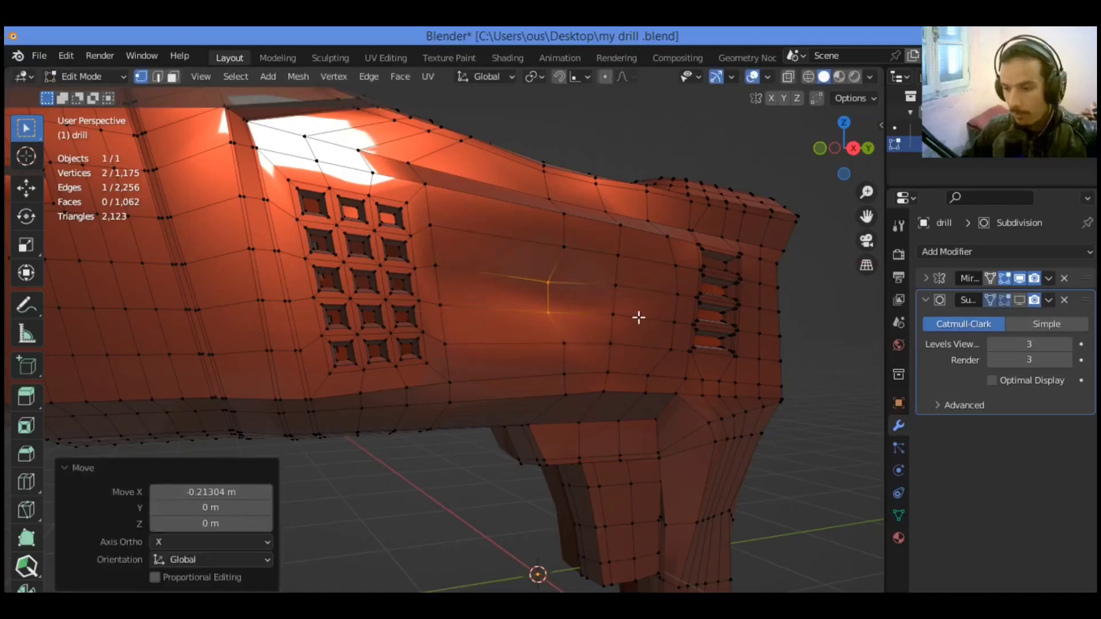
Inset the side face just behind the pushed-in vertices with a thickness of about 0.054 m
{"action": "left_click", "coordinate": [613, 314]}
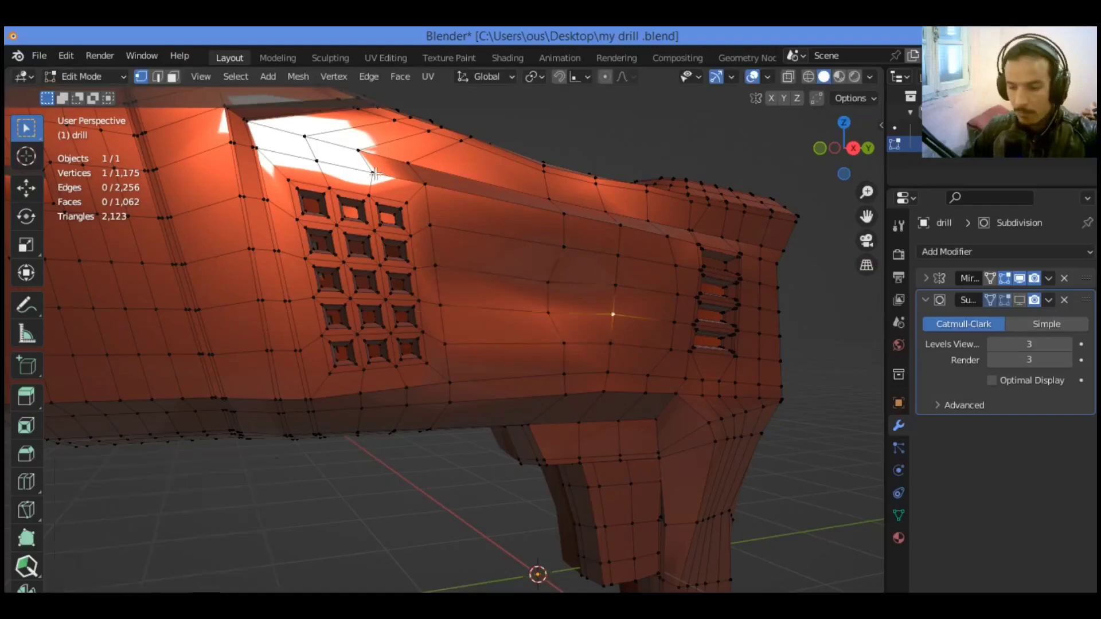
{"action": "left_click", "coordinate": [176, 77]}
{"action": "left_click", "coordinate": [596, 301]}
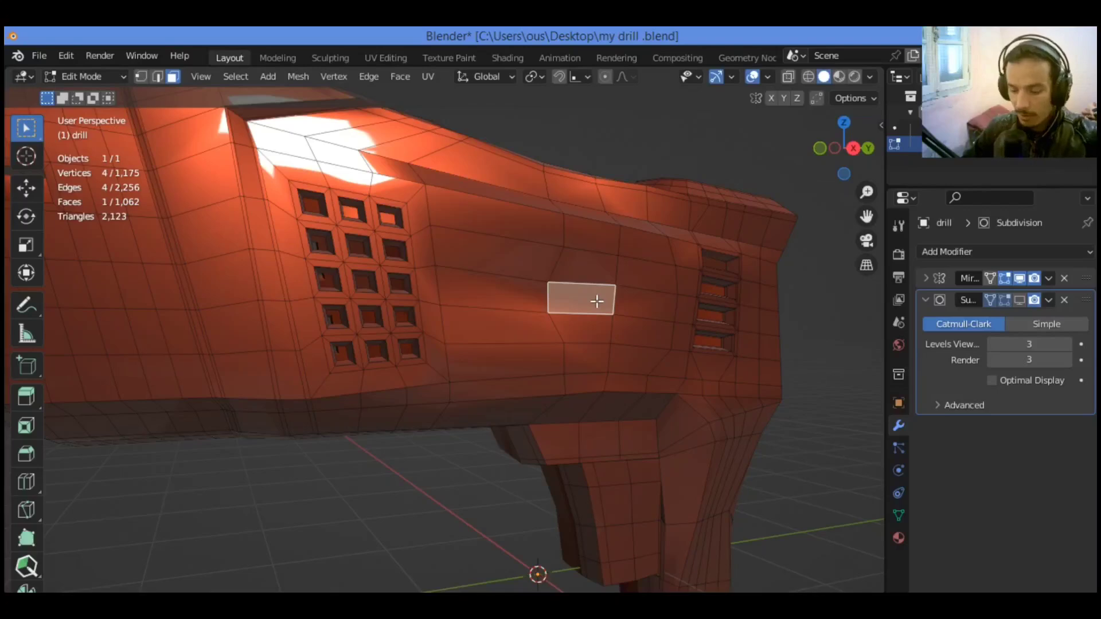
{"action": "key", "text": "i"}
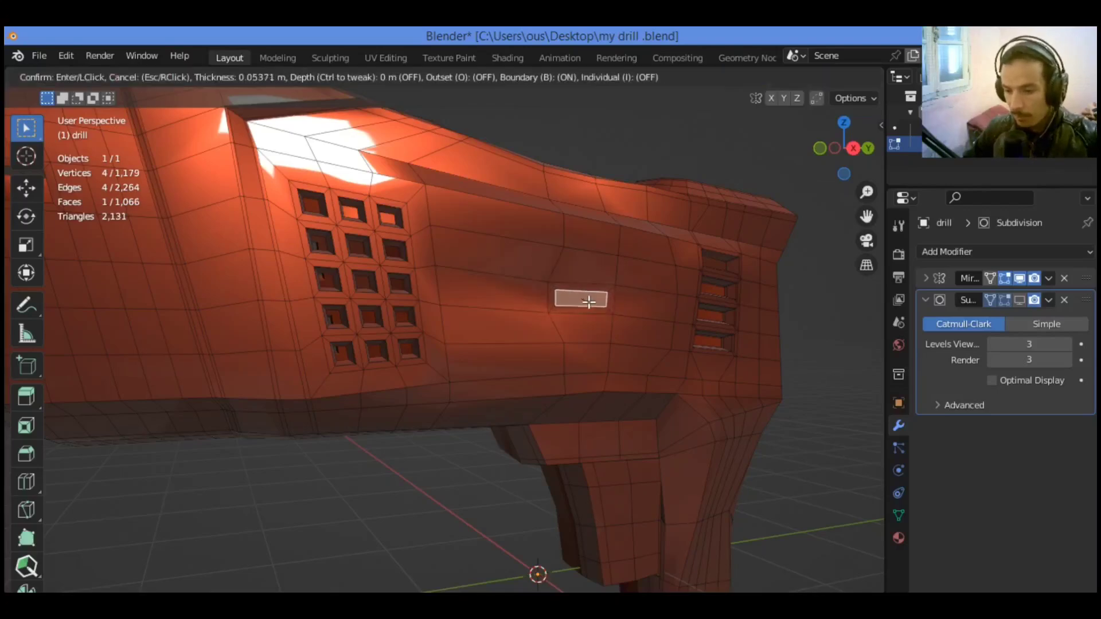
{"action": "left_click", "coordinate": [589, 301]}
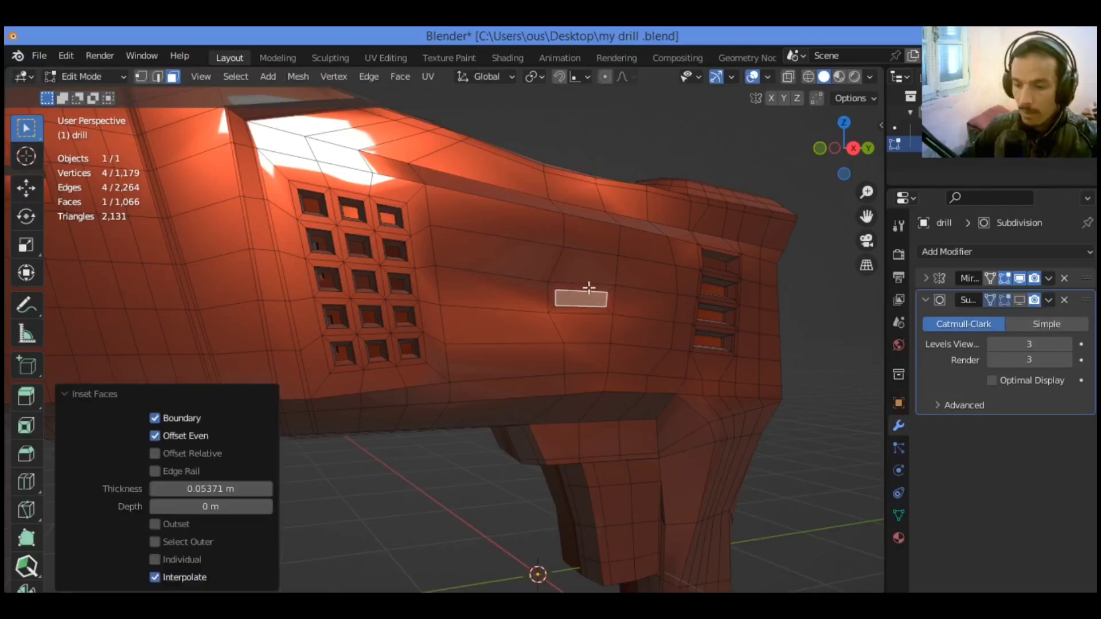
Extrude the inset side face about -0.748 m along its normal into the body and delete the end face to open a slot
{"action": "key", "text": "e"}
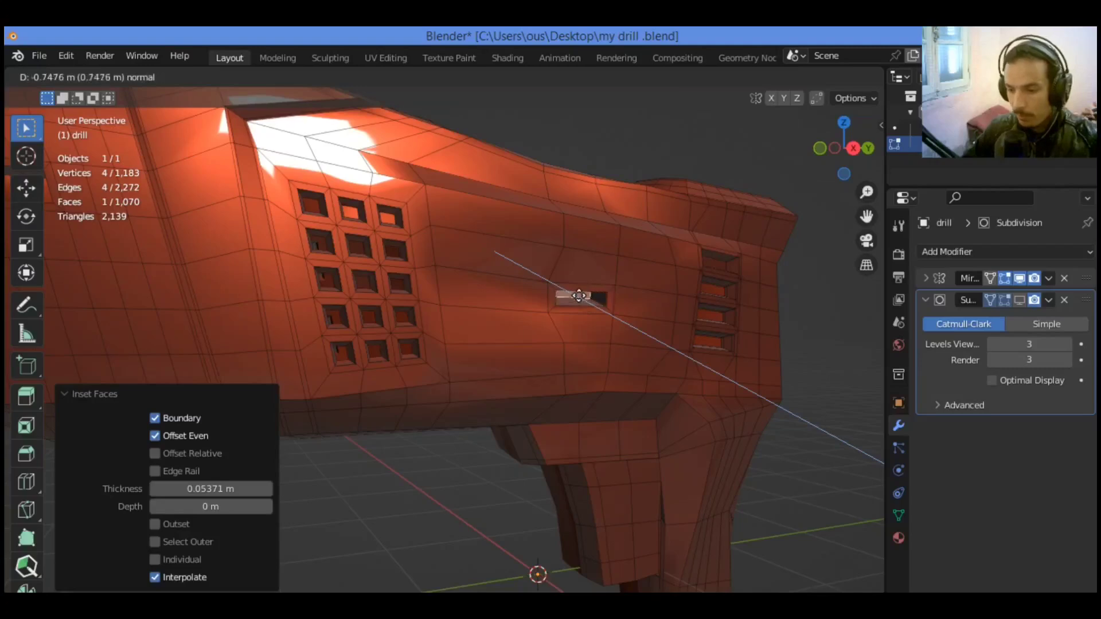
{"action": "left_click", "coordinate": [579, 296]}
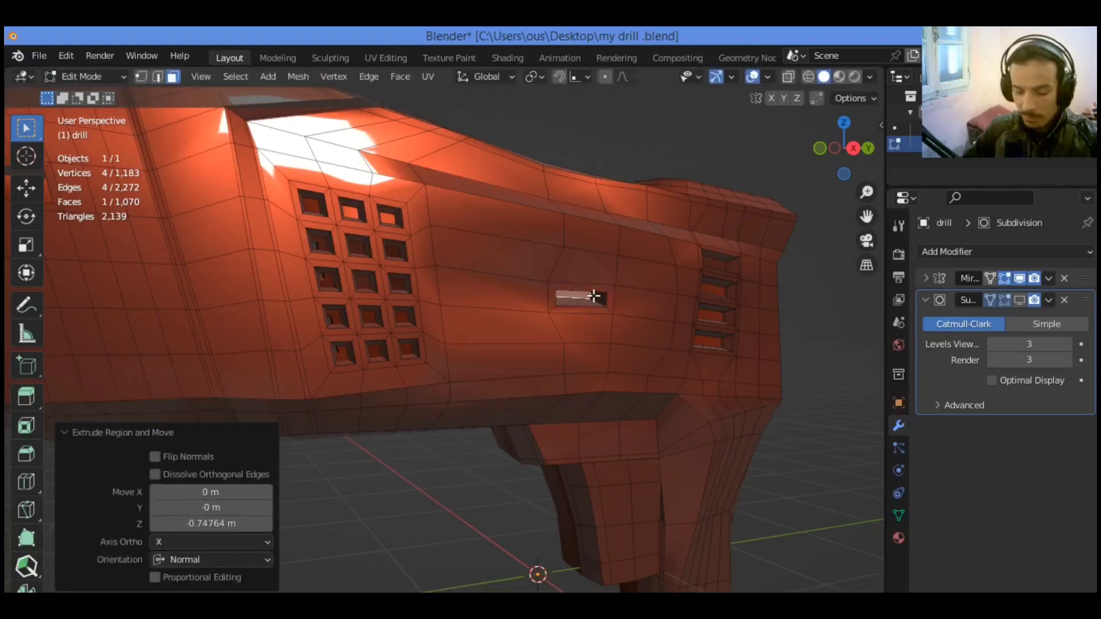
{"action": "key", "text": "x"}
{"action": "left_click", "coordinate": [593, 297]}
{"action": "scroll", "coordinate": [602, 307], "scroll_direction": "up", "scroll_amount": 2}
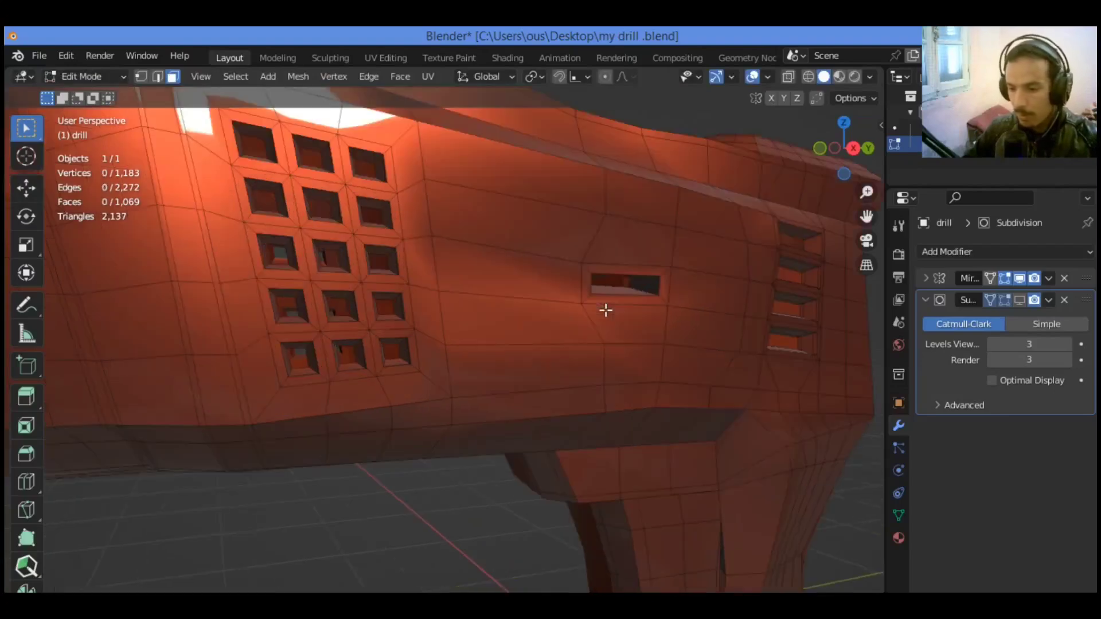
Add two loop cuts around the side slot's inner walls, slid with factors of -0.754 and 0.790
{"action": "key", "text": "ctrl+r"}
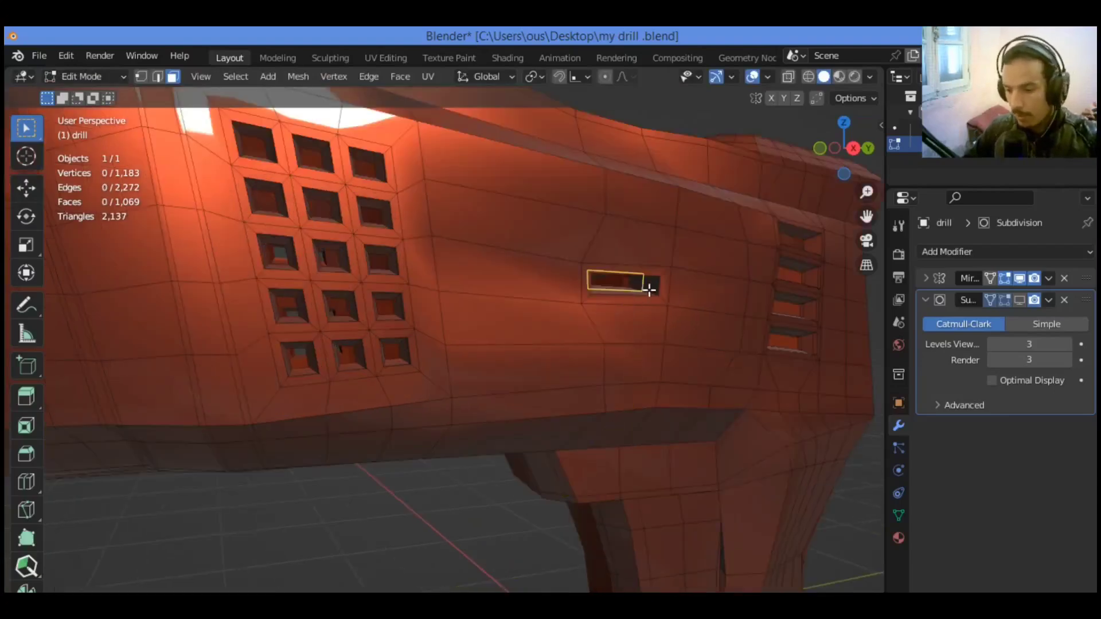
{"action": "left_click", "coordinate": [642, 285]}
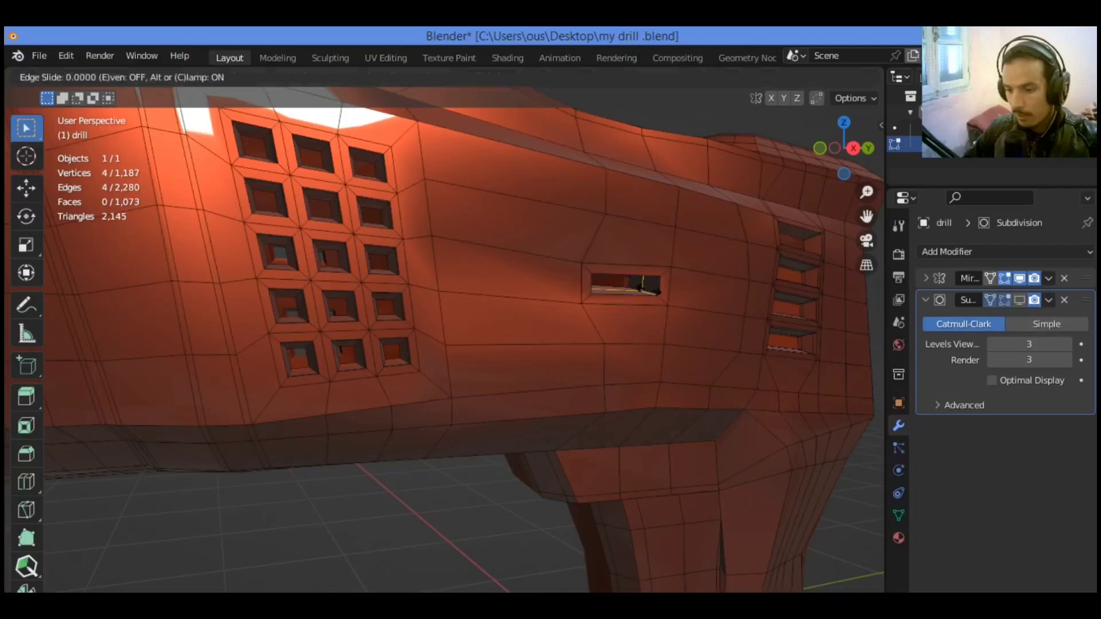
{"action": "left_click", "coordinate": [638, 287]}
{"action": "key", "text": "ctrl+r"}
{"action": "left_click", "coordinate": [633, 283]}
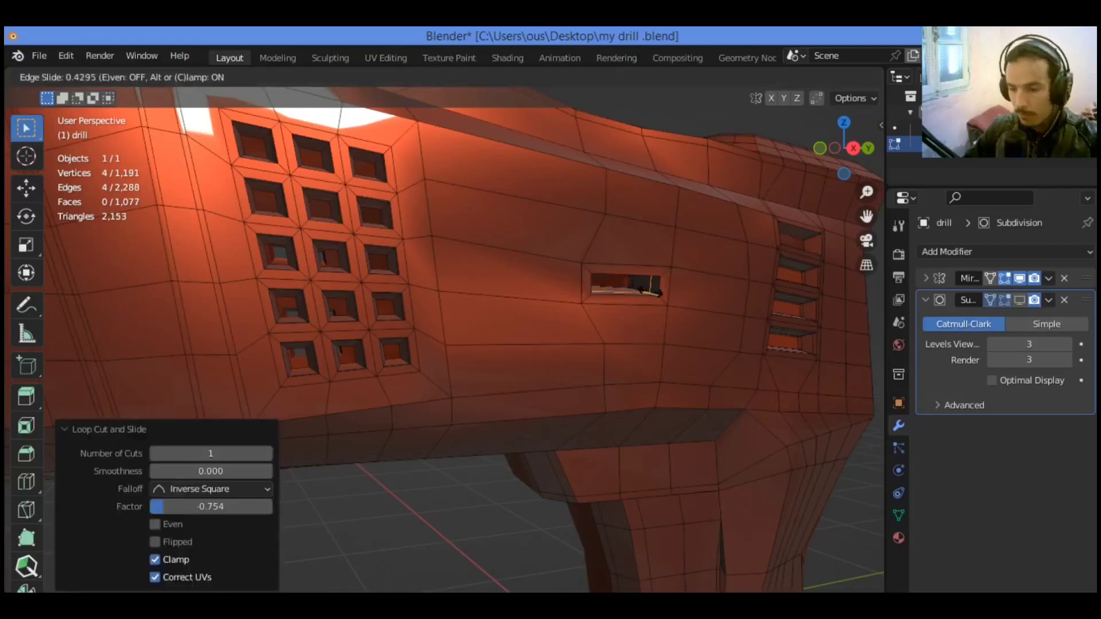
{"action": "left_click", "coordinate": [654, 292]}
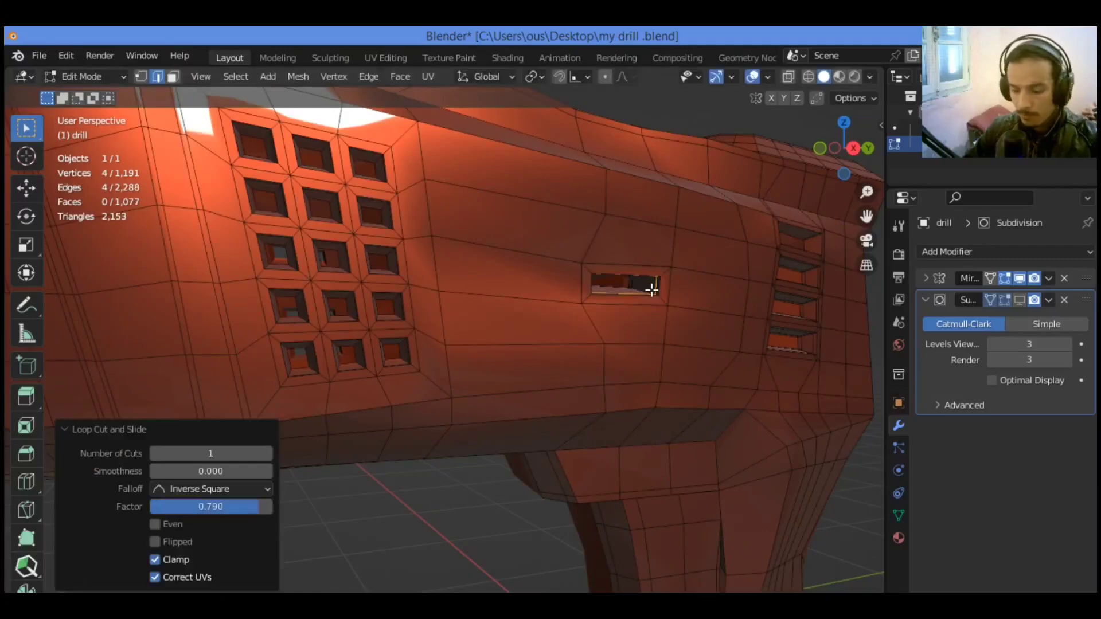
Add two evenly spaced loop cuts running up from the side slot and two more running down from it, all without sliding
{"action": "key", "text": "ctrl+r"}
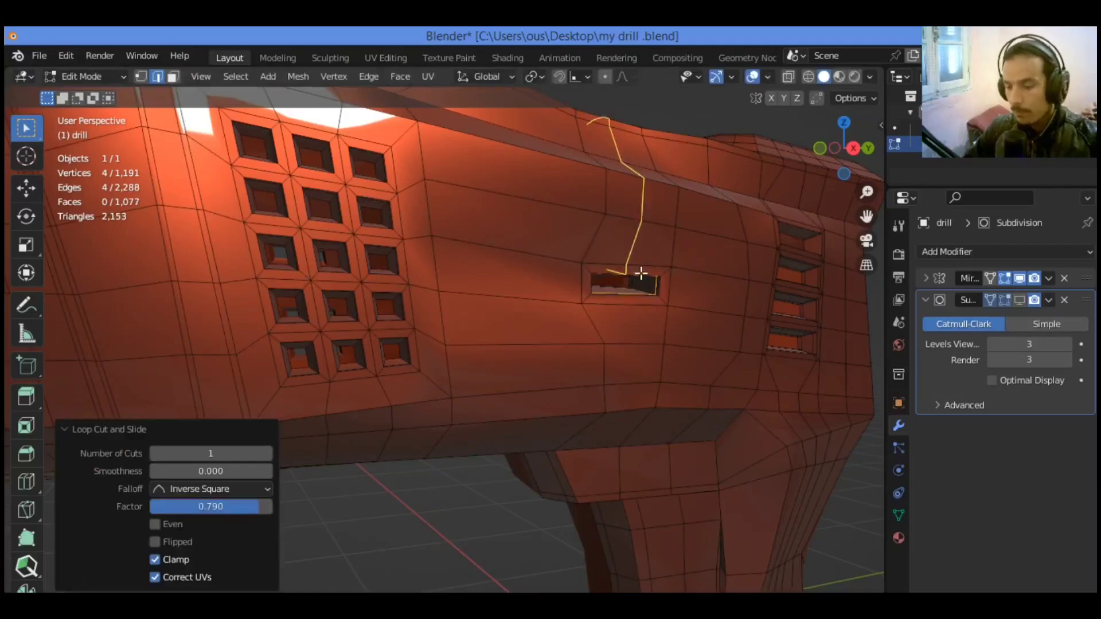
{"action": "scroll", "coordinate": [641, 273], "scroll_direction": "up", "scroll_amount": 1}
{"action": "left_click", "coordinate": [641, 274]}
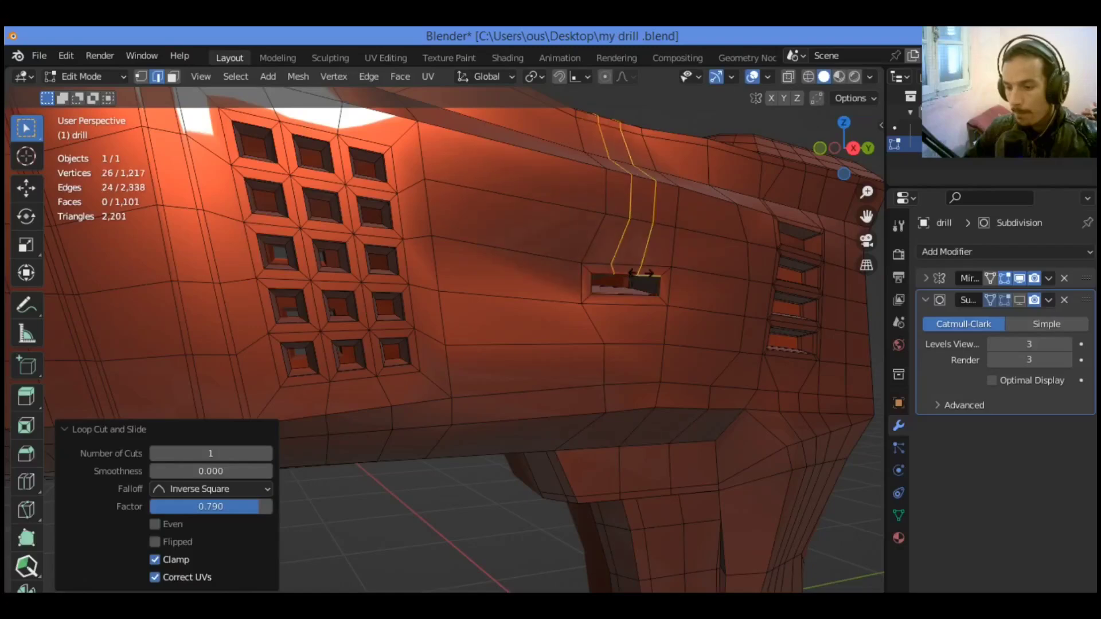
{"action": "right_click", "coordinate": [640, 272]}
{"action": "key", "text": "ctrl+r"}
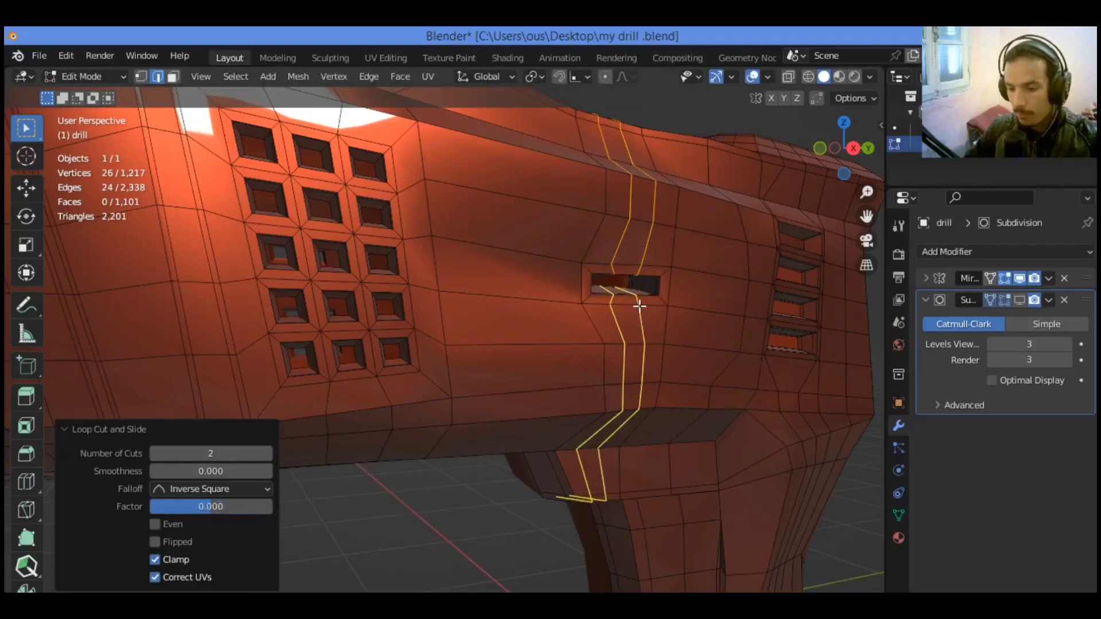
{"action": "left_click", "coordinate": [639, 306]}
{"action": "left_click", "coordinate": [638, 306]}
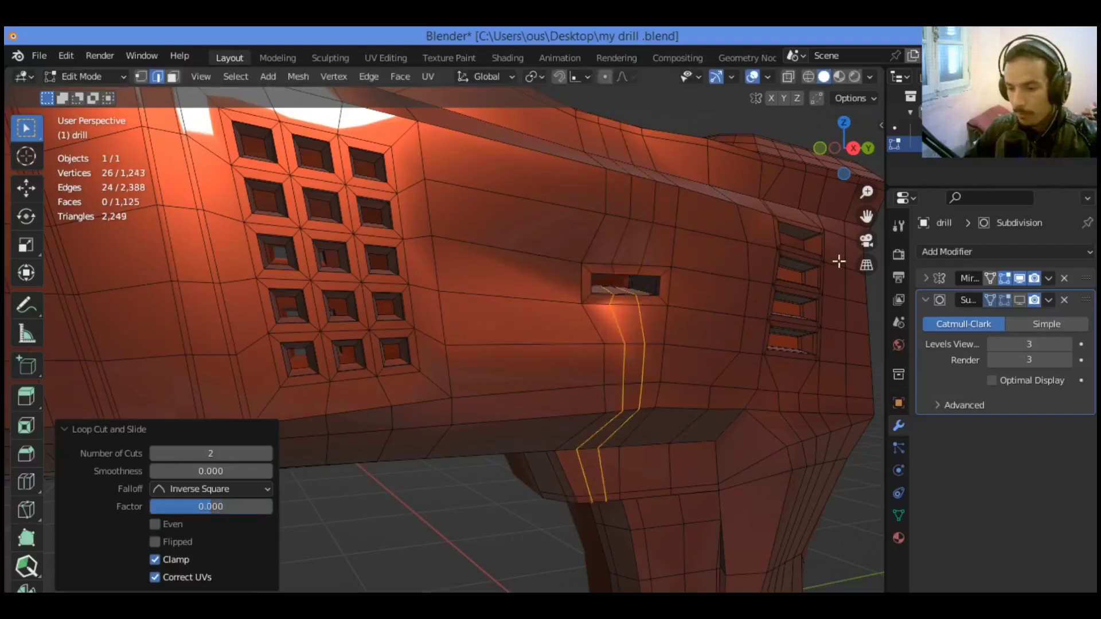
Temporarily enable the Subdivision modifier's viewport display and examine the smoothed side slot in Object Mode before returning to editing the unsmoothed mesh
{"action": "left_click", "coordinate": [1018, 300]}
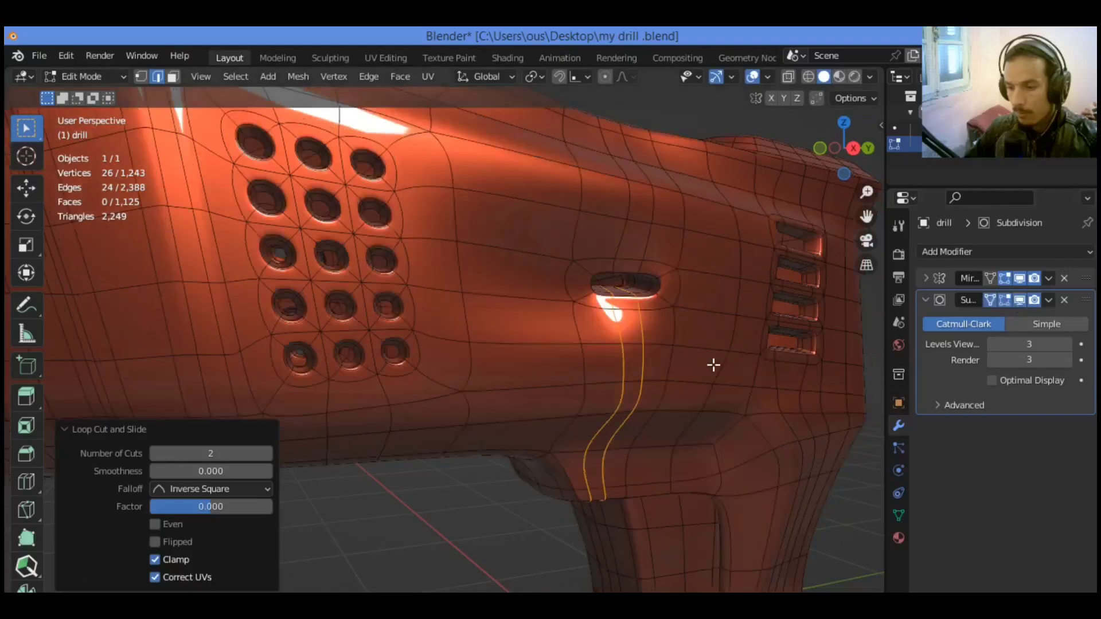
{"action": "middle_click_drag", "start_coordinate": [714, 363], "coordinate": [925, 293]}
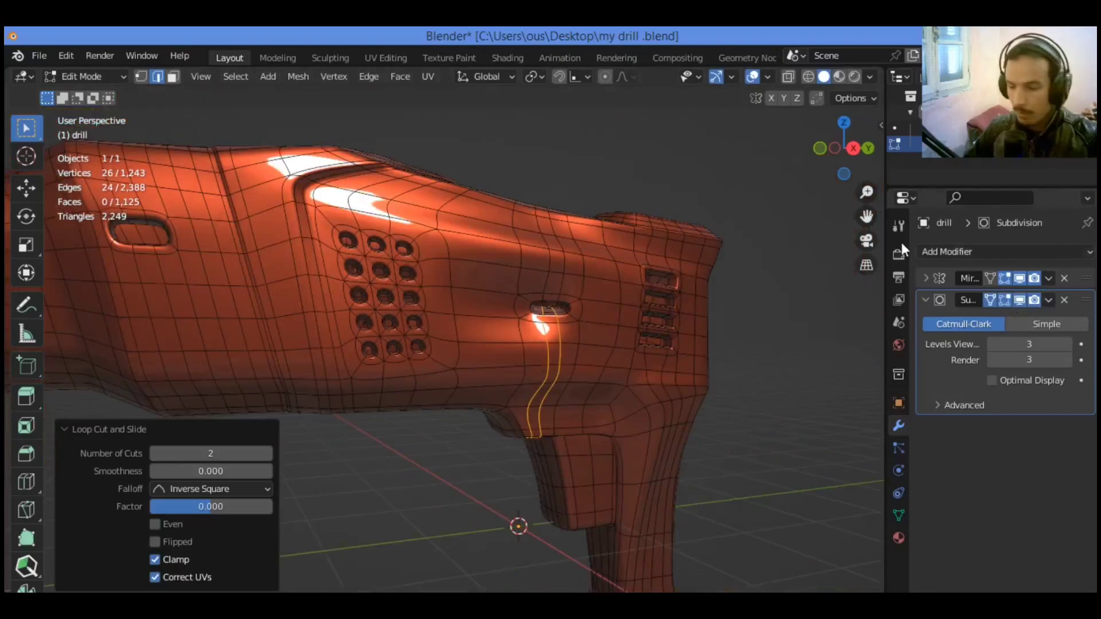
{"action": "key", "text": "Tab"}
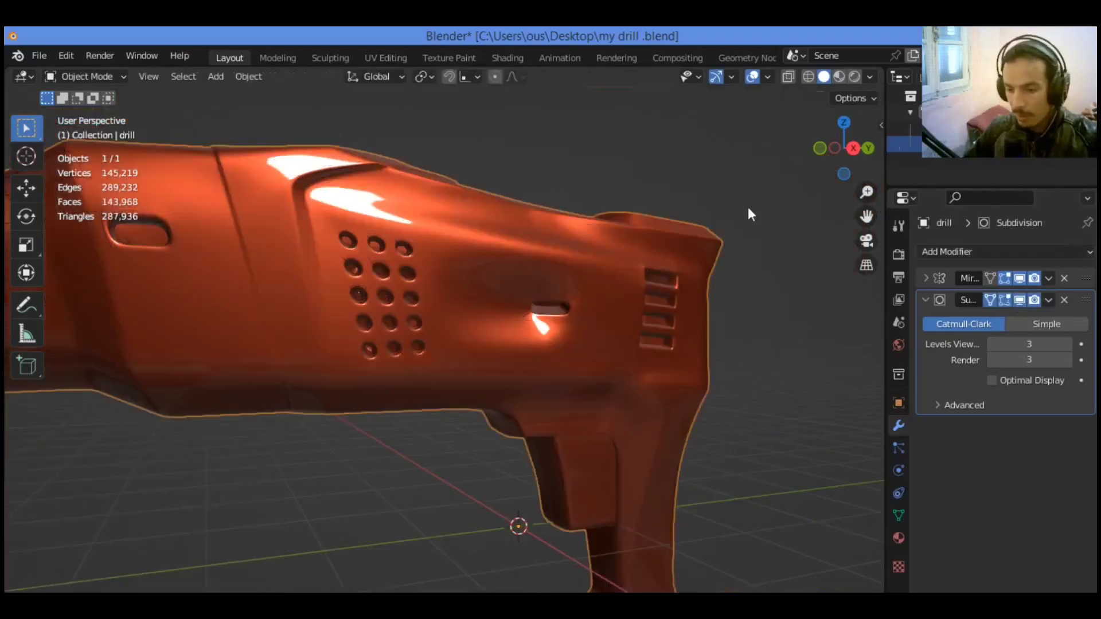
{"action": "mouse_move", "coordinate": [842, 154]}
{"action": "left_mouse_down"}
{"action": "mouse_move", "coordinate": [823, 172]}
{"action": "mouse_move", "coordinate": [854, 158]}
{"action": "mouse_move", "coordinate": [837, 166]}
{"action": "mouse_move", "coordinate": [867, 167]}
{"action": "mouse_move", "coordinate": [828, 153]}
{"action": "left_mouse_up"}
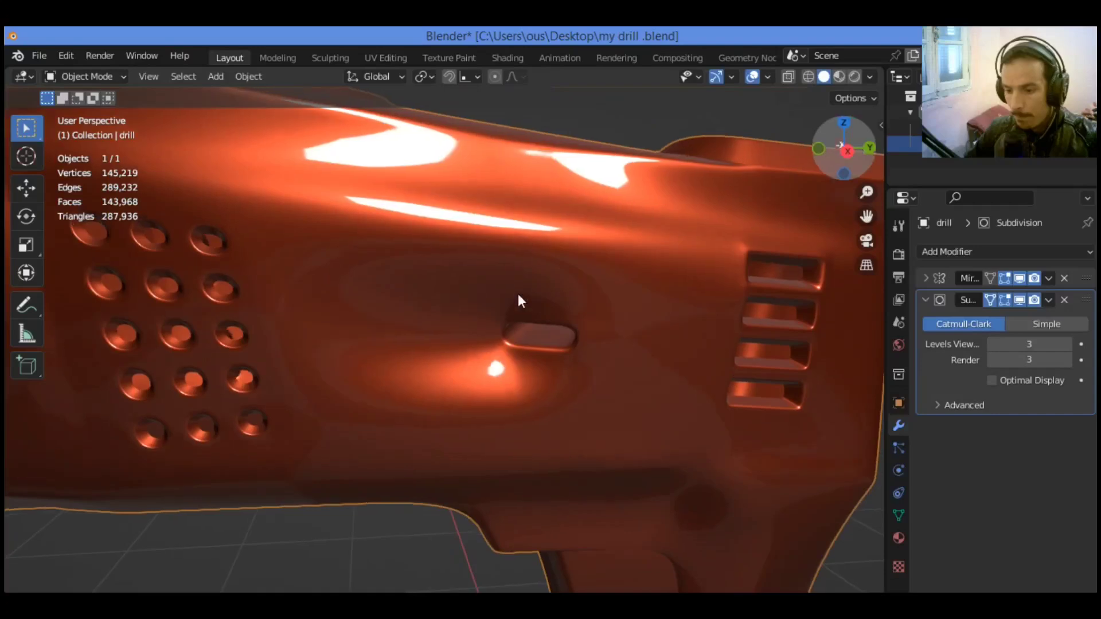
{"action": "key", "text": "Tab"}
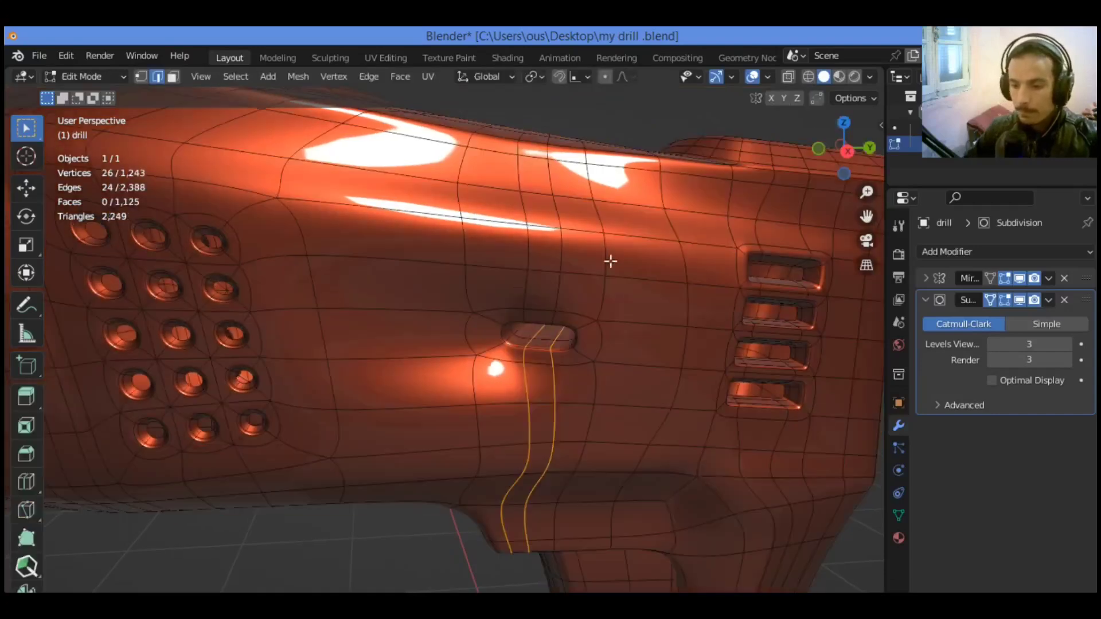
{"action": "left_click", "coordinate": [1019, 300]}
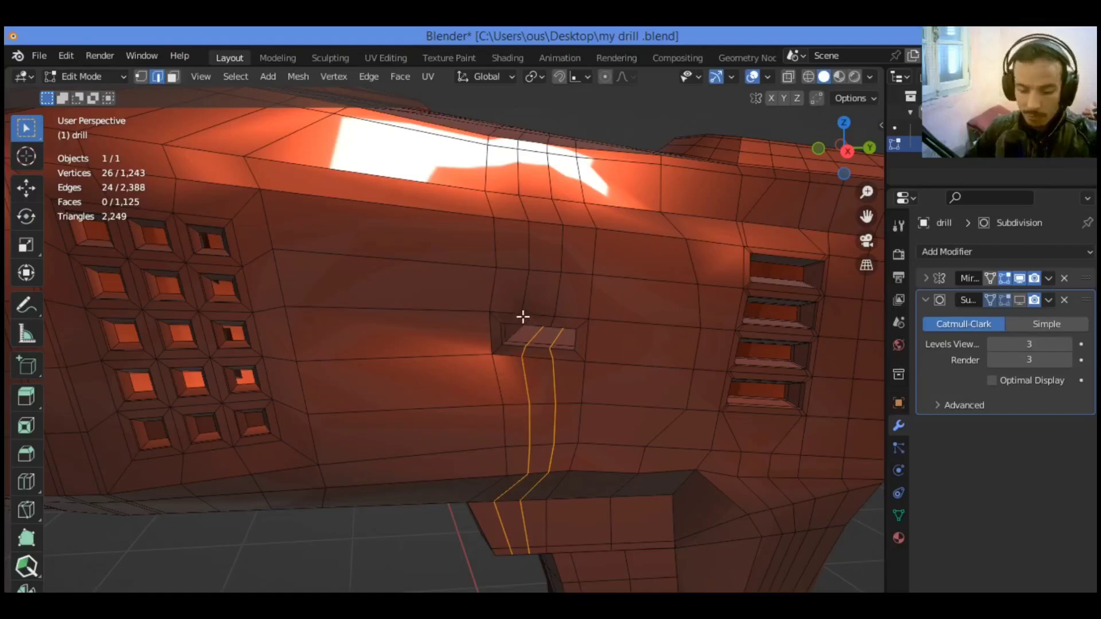
Add one centred lengthwise loop cut above the side slot and another below it, each with a slide factor of 0
{"action": "middle_click_drag", "start_coordinate": [523, 316], "coordinate": [513, 315]}
{"action": "key", "text": "ctrl+r"}
{"action": "left_click", "coordinate": [254, 292]}
{"action": "left_click", "coordinate": [253, 293]}
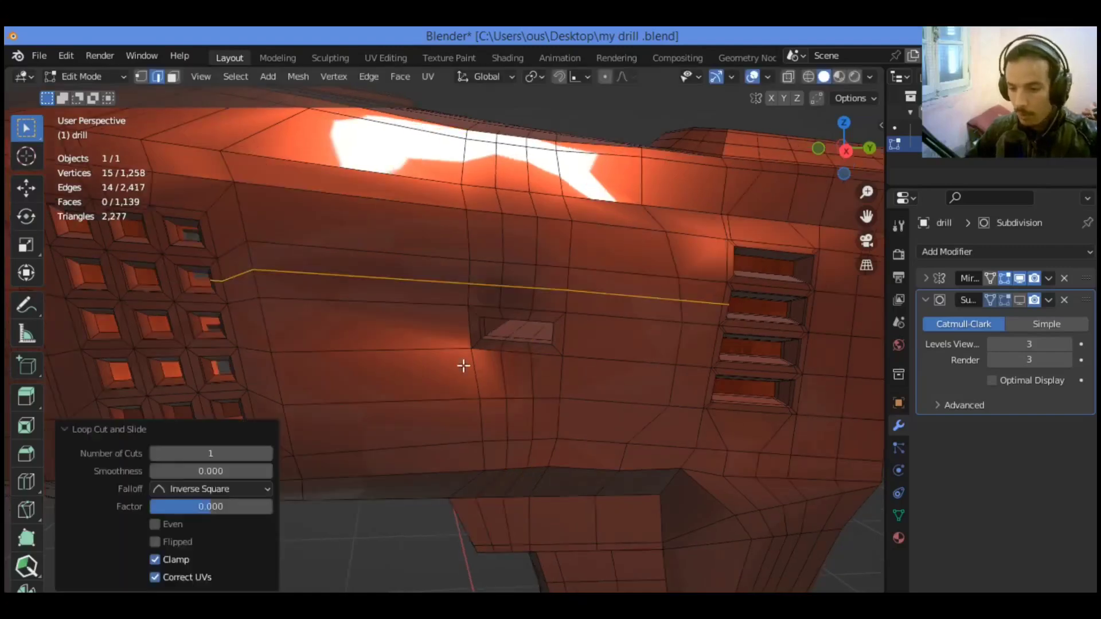
{"action": "key", "text": "ctrl+r"}
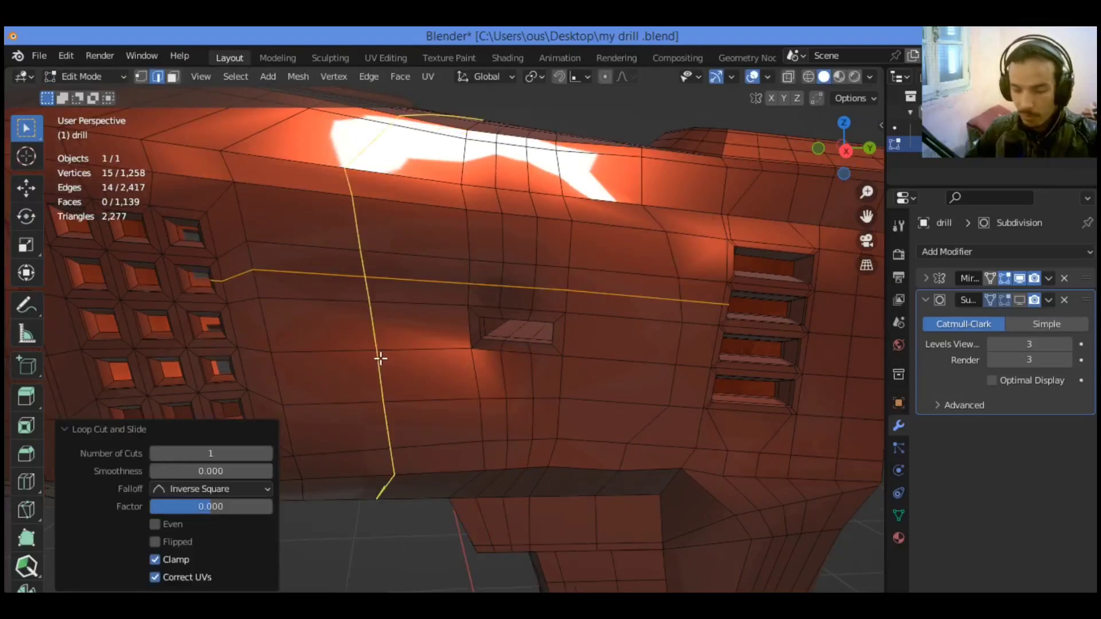
{"action": "left_click", "coordinate": [474, 380]}
{"action": "left_click", "coordinate": [473, 379]}
{"action": "key", "text": "ctrl+r"}
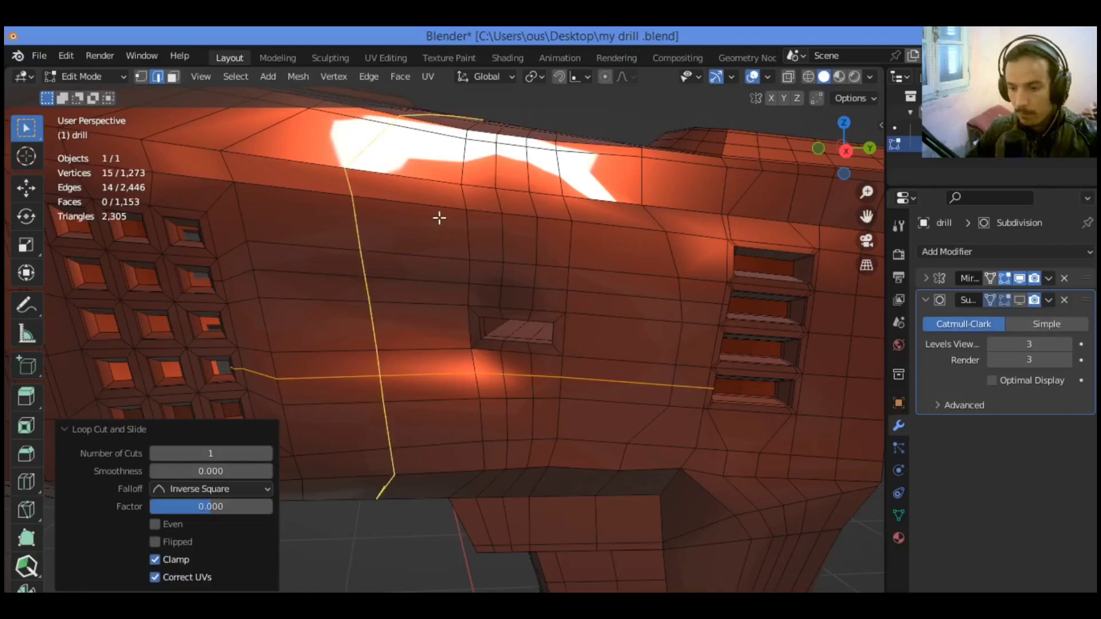
{"action": "key", "text": "Escape"}
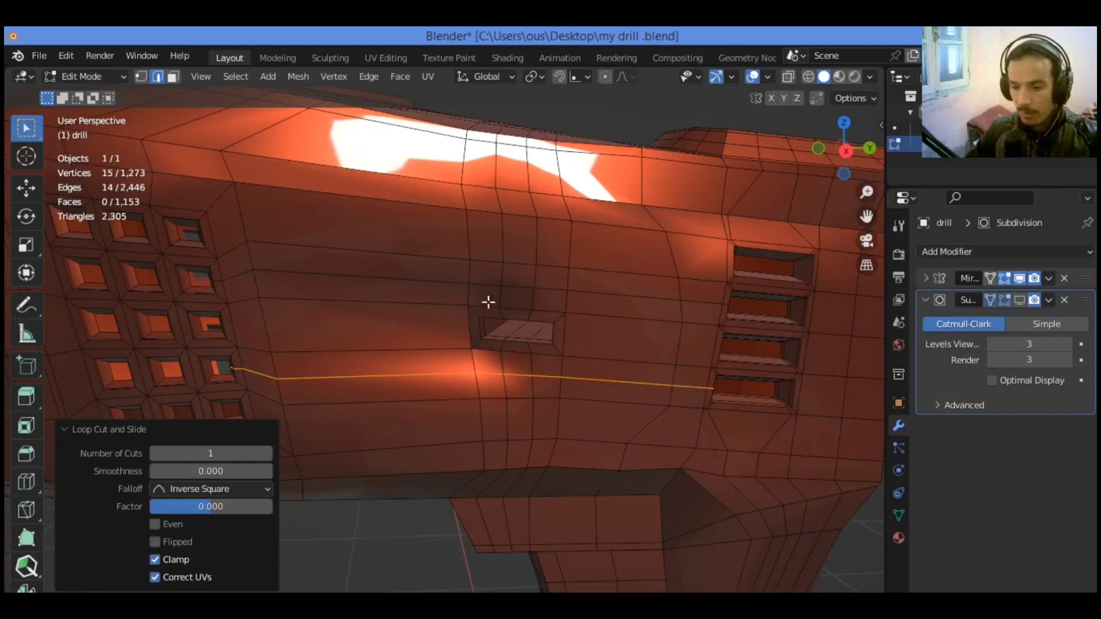
In vertex selection, select the lengthwise edge path below the side slot between both vent groups and slide it up toward the slot by about 0.84
{"action": "left_click", "coordinate": [138, 77]}
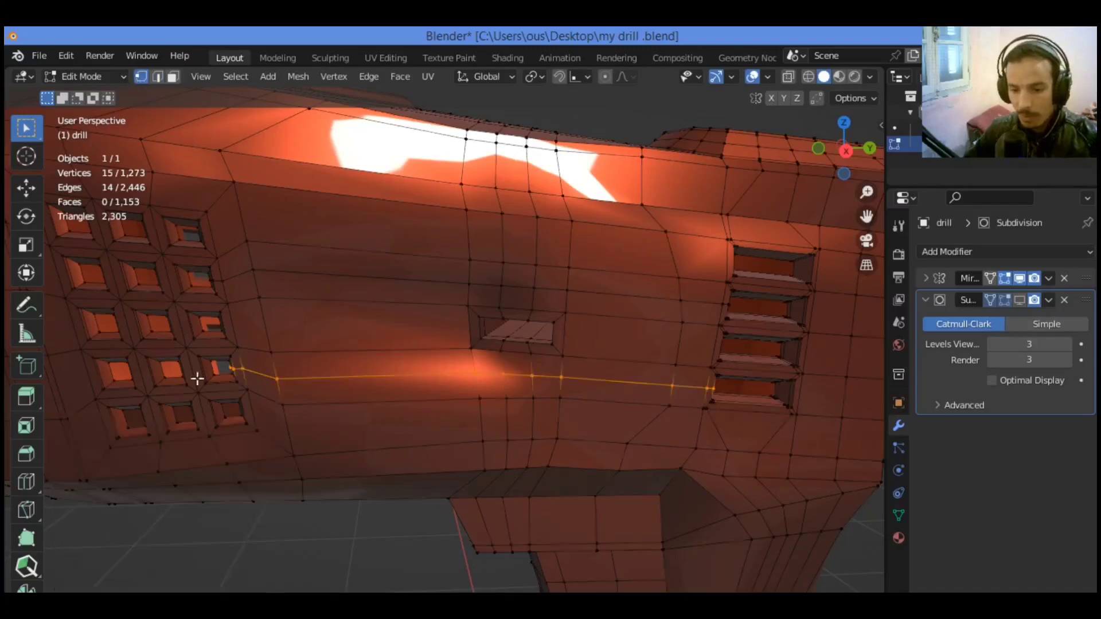
{"action": "left_click", "coordinate": [278, 379]}
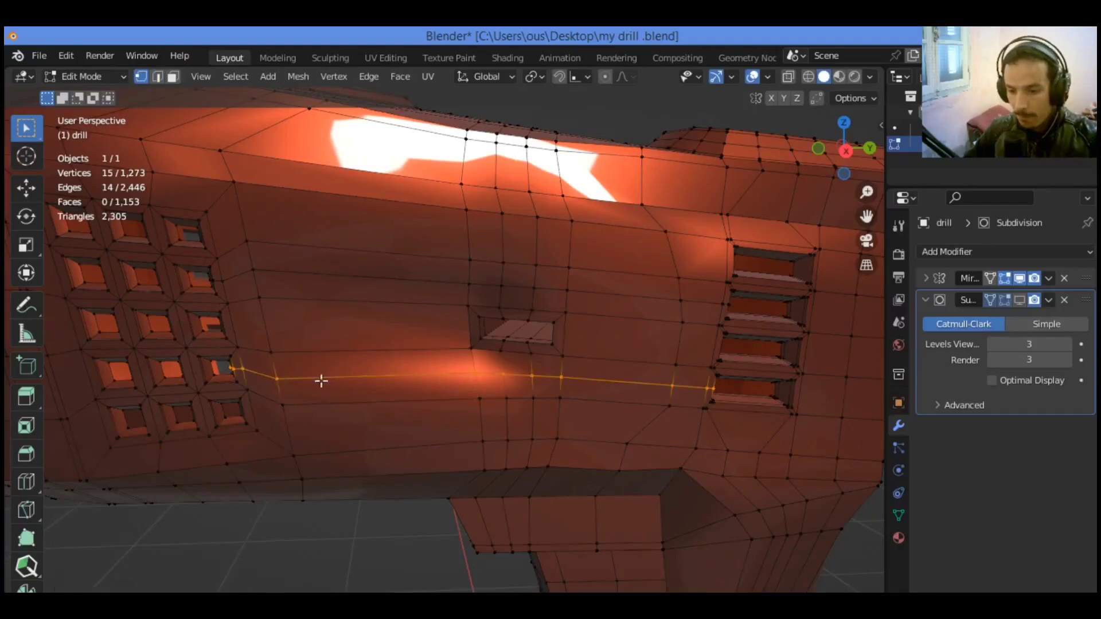
{"action": "left_click", "coordinate": [672, 385], "text": "ctrl"}
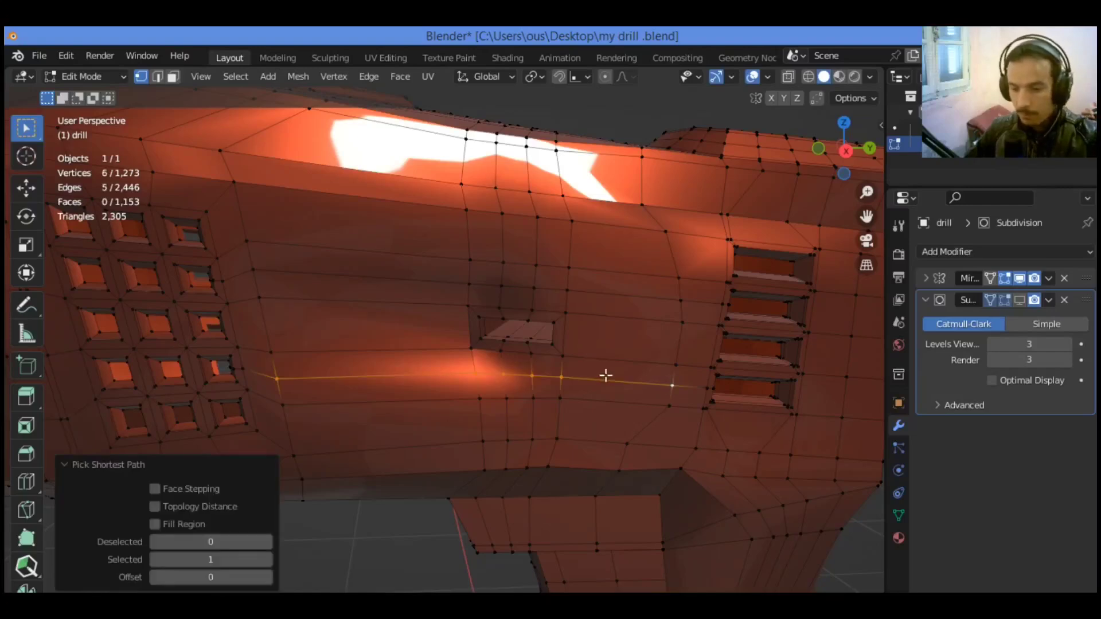
{"action": "left_click", "coordinate": [242, 369], "text": "shift"}
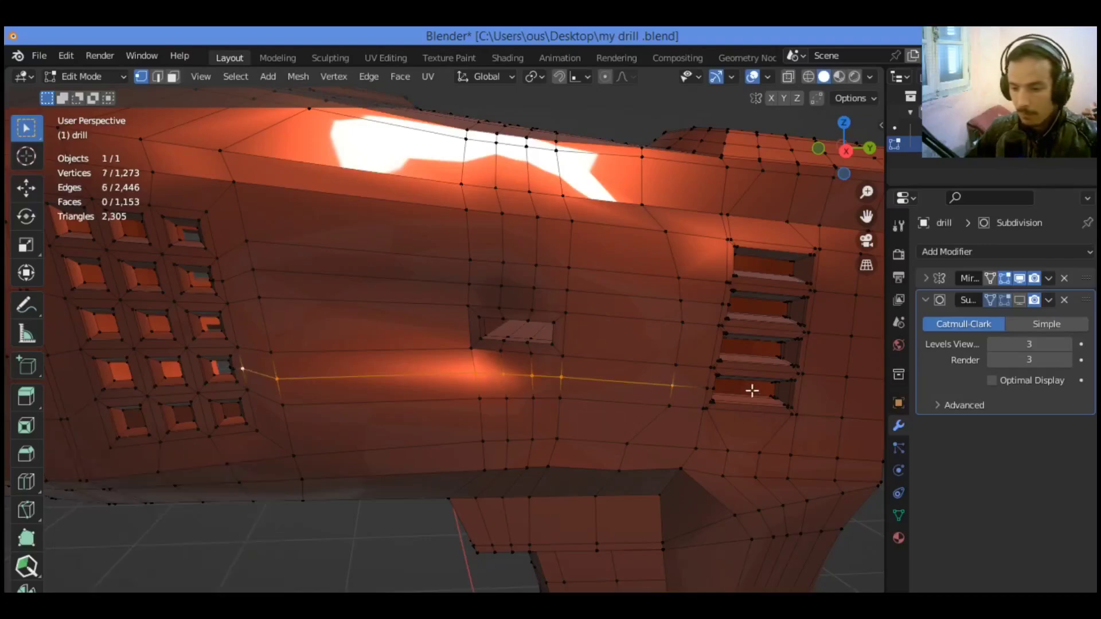
{"action": "left_click", "coordinate": [707, 389], "text": "shift"}
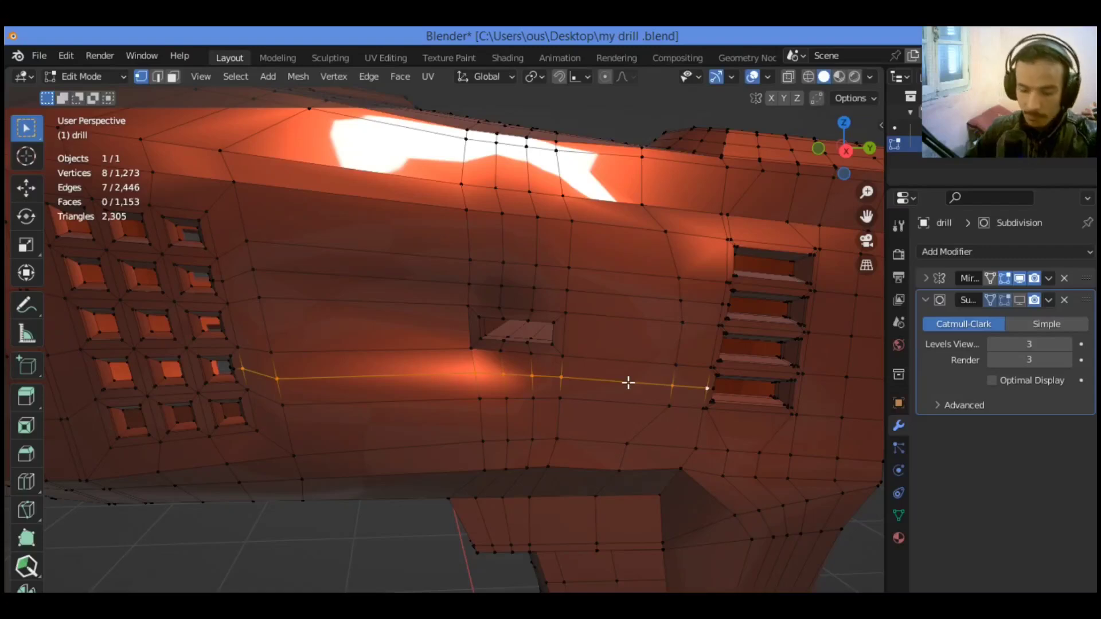
{"action": "key", "text": "g"}
{"action": "key", "text": "g"}
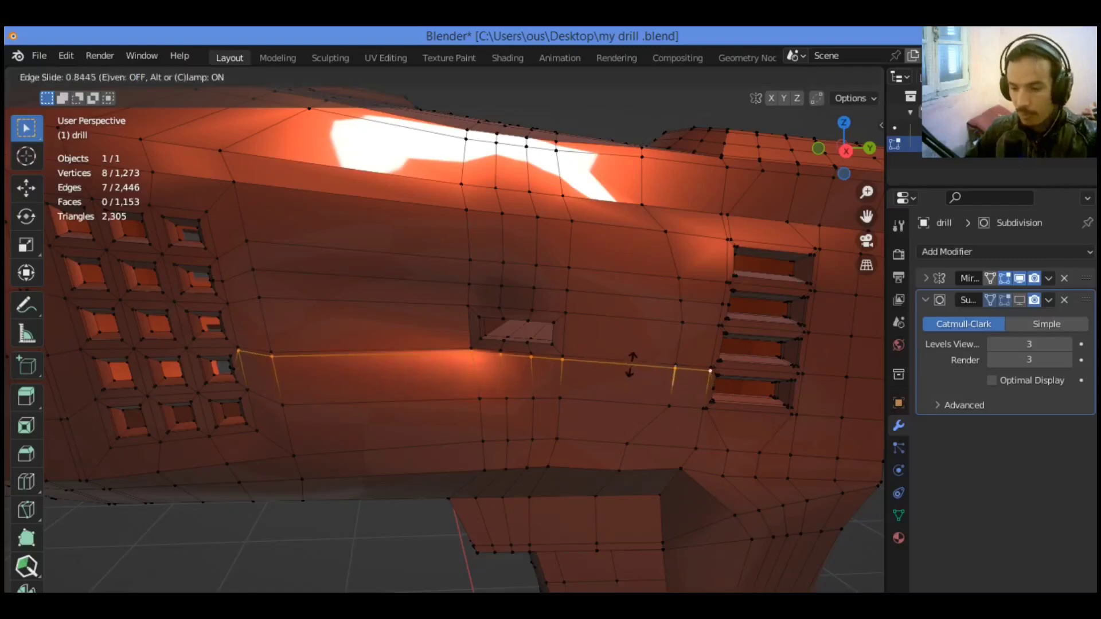
{"action": "left_click", "coordinate": [630, 365]}
Select the lengthwise edge path above the side slot between both vent groups and slide it down toward the slot with factor -0.899
{"action": "left_click", "coordinate": [223, 280]}
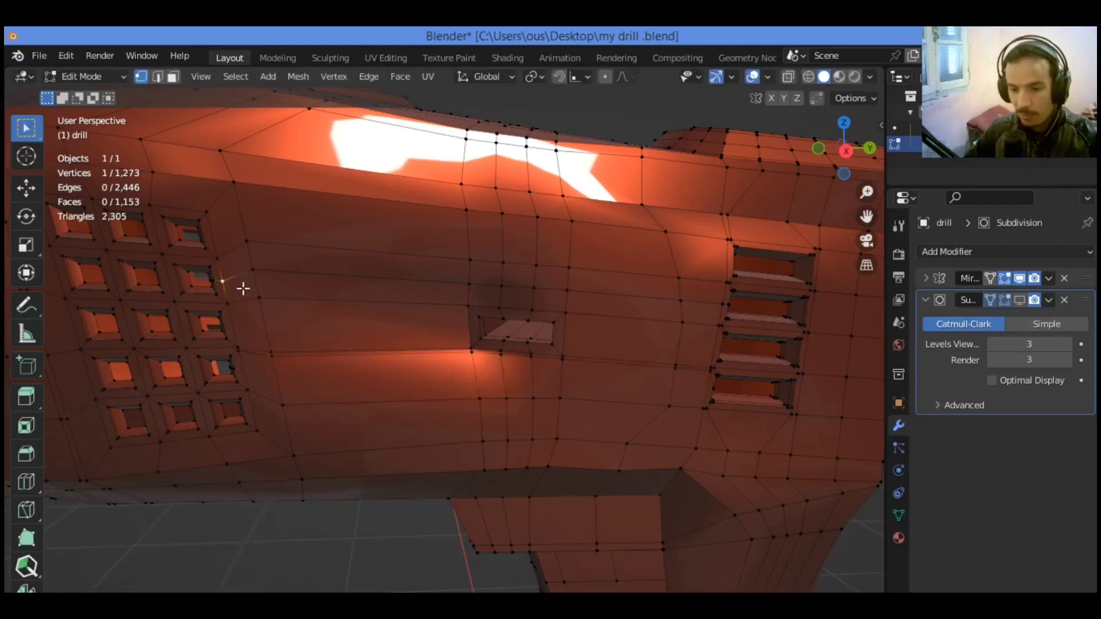
{"action": "left_click", "coordinate": [722, 304], "text": "ctrl"}
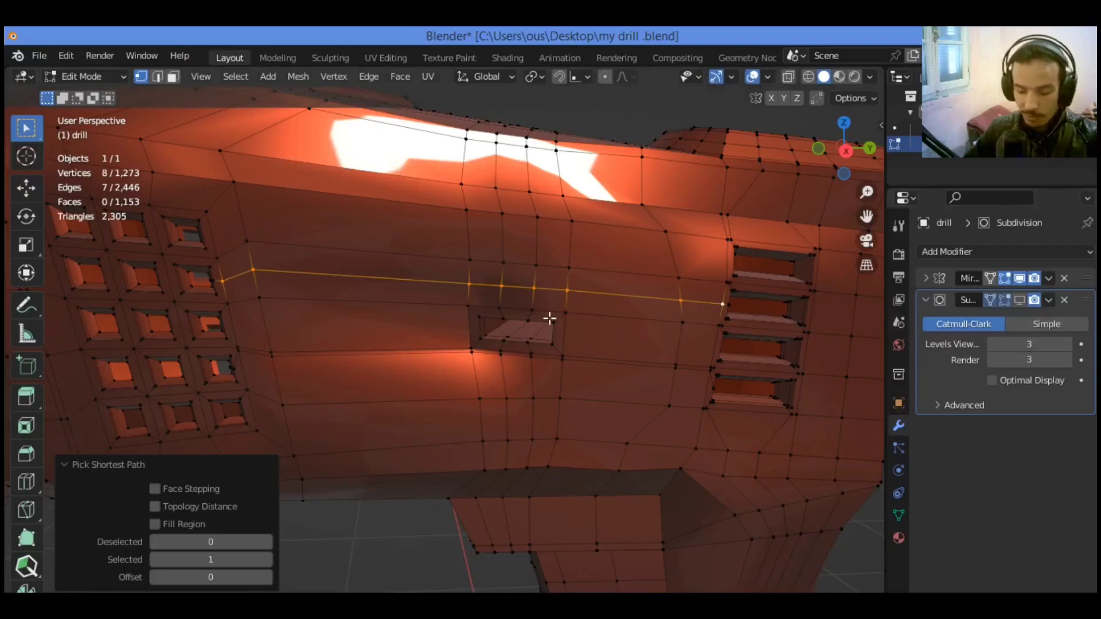
{"action": "key", "text": "g"}
{"action": "key", "text": "g"}
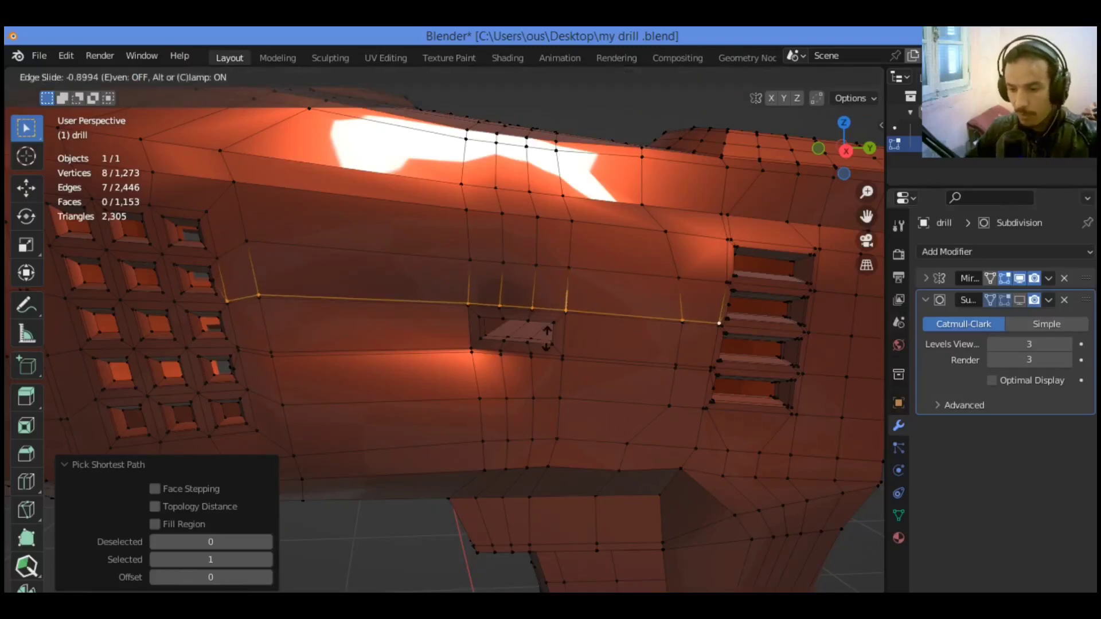
{"action": "left_click", "coordinate": [546, 339]}
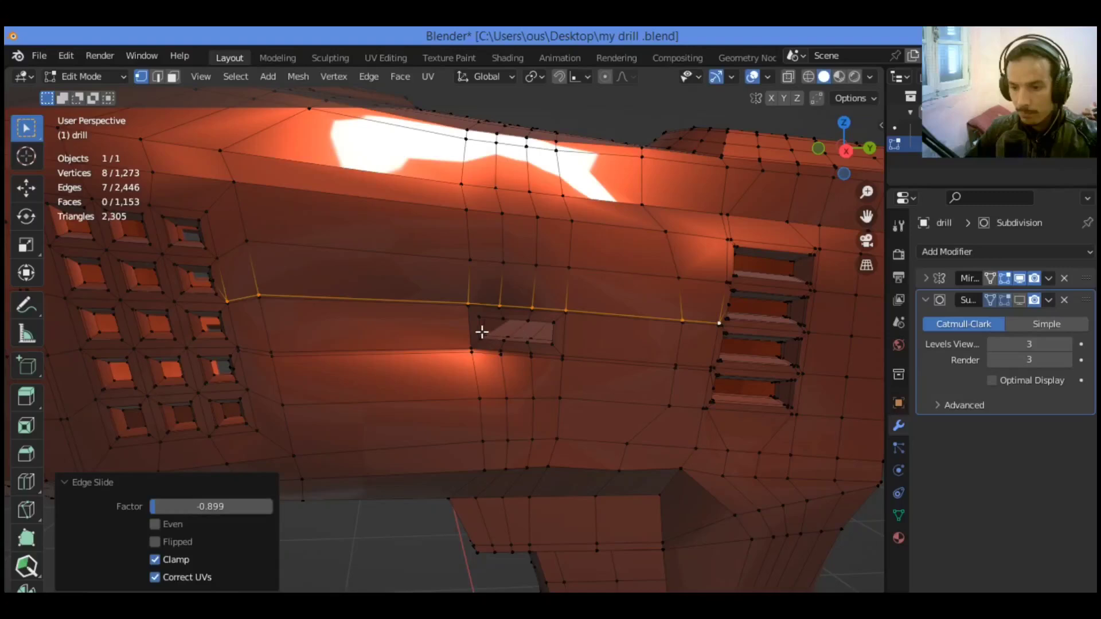
Add one vertical loop cut on each side of the side slot, slid close to its ends with factors of -0.945 and 0.912
{"action": "key", "text": "ctrl+r"}
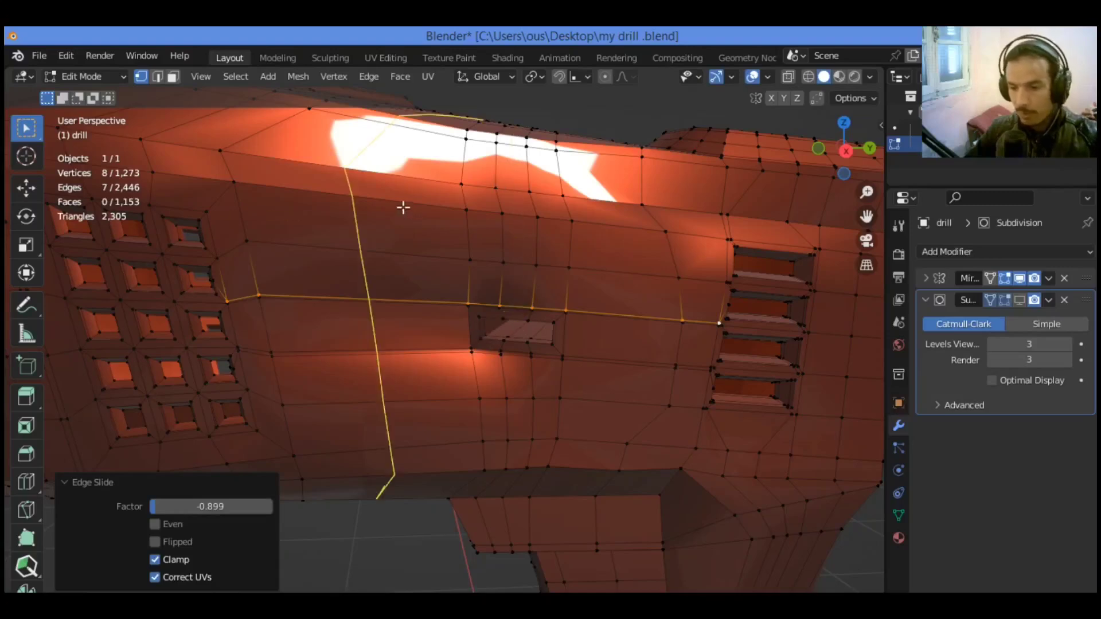
{"action": "left_click", "coordinate": [413, 208]}
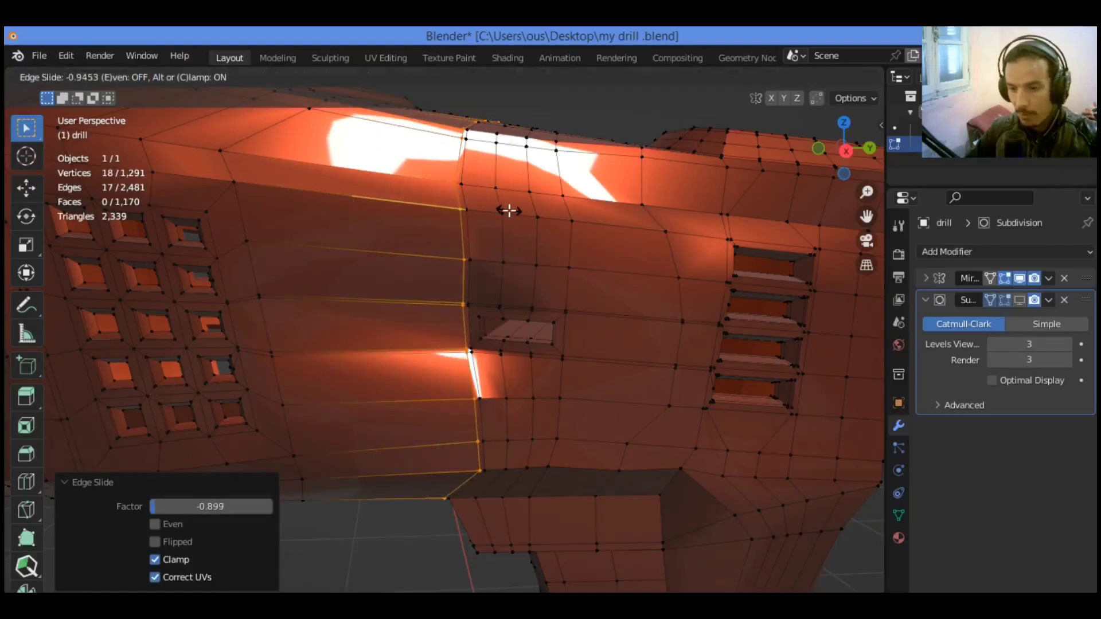
{"action": "left_click", "coordinate": [509, 210]}
{"action": "key", "text": "ctrl+r"}
{"action": "left_click", "coordinate": [589, 185]}
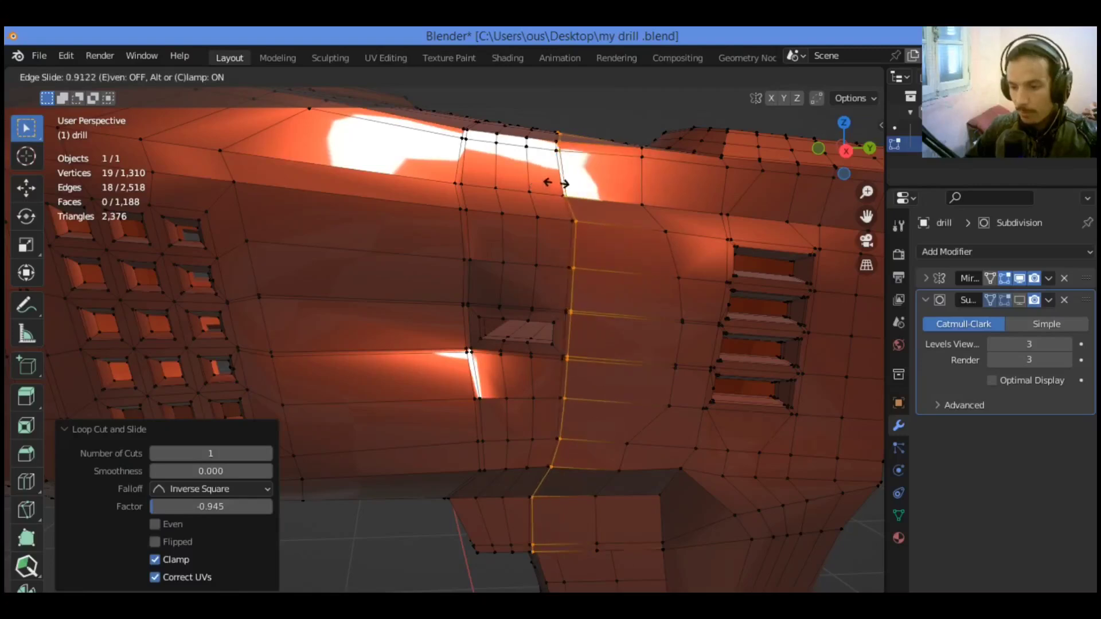
{"action": "left_click", "coordinate": [585, 209]}
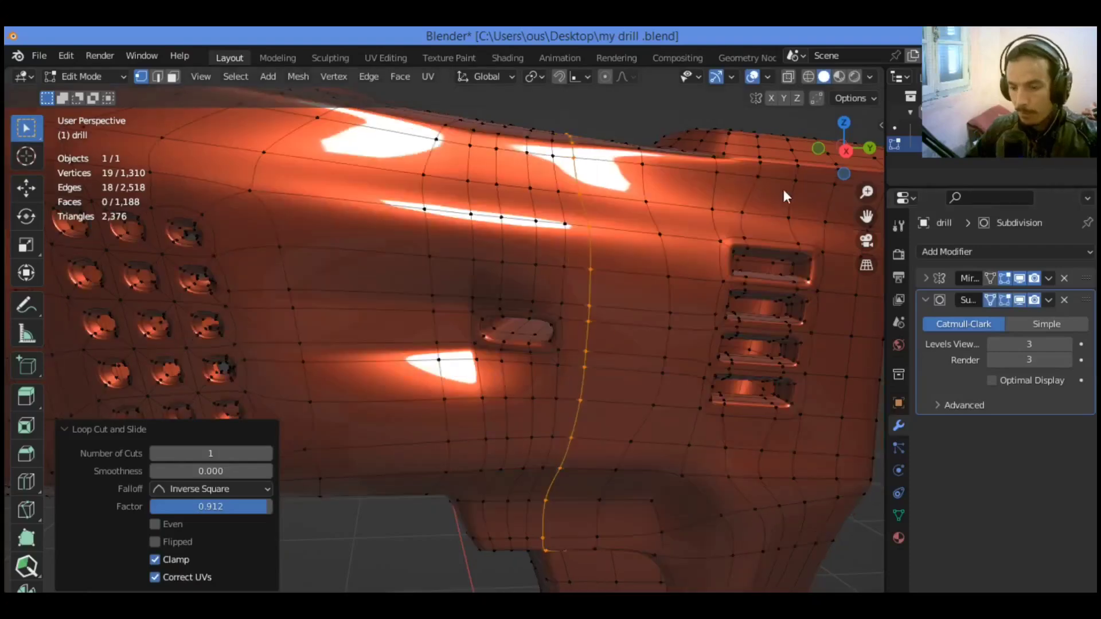
Examine the smoothed drill from several angles in Object Mode with Subdivision enabled and viewport overlays hidden, and return to Edit Mode
{"action": "key", "text": "Tab"}
{"action": "left_click_drag", "start_coordinate": [840, 144], "coordinate": [840, 149]}
{"action": "scroll", "coordinate": [670, 289], "scroll_direction": "down", "scroll_amount": 6}
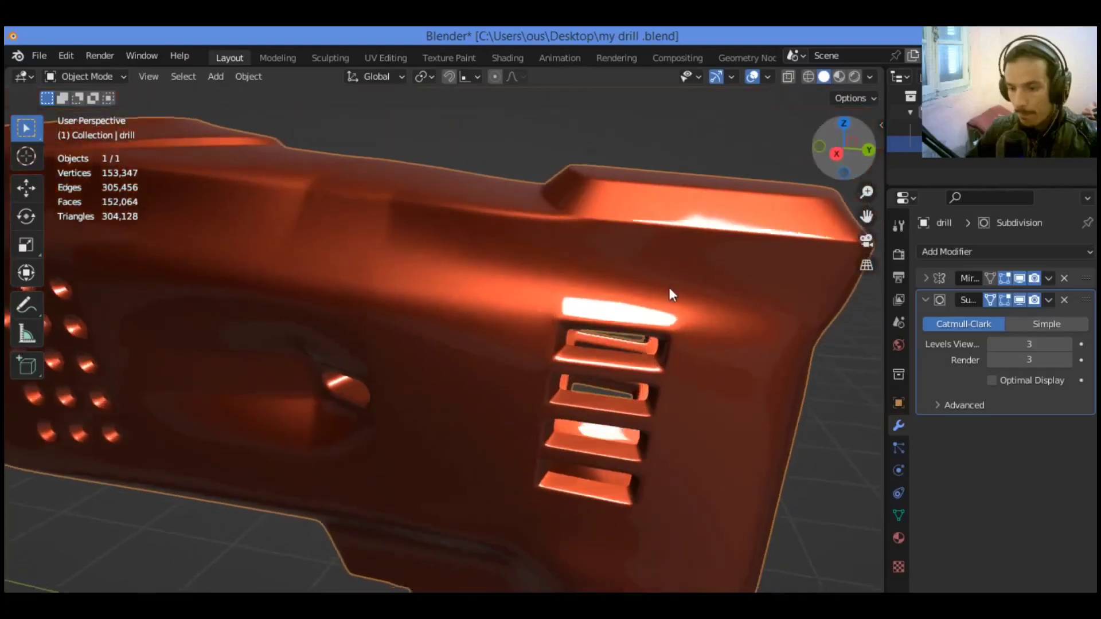
{"action": "left_click", "coordinate": [752, 76]}
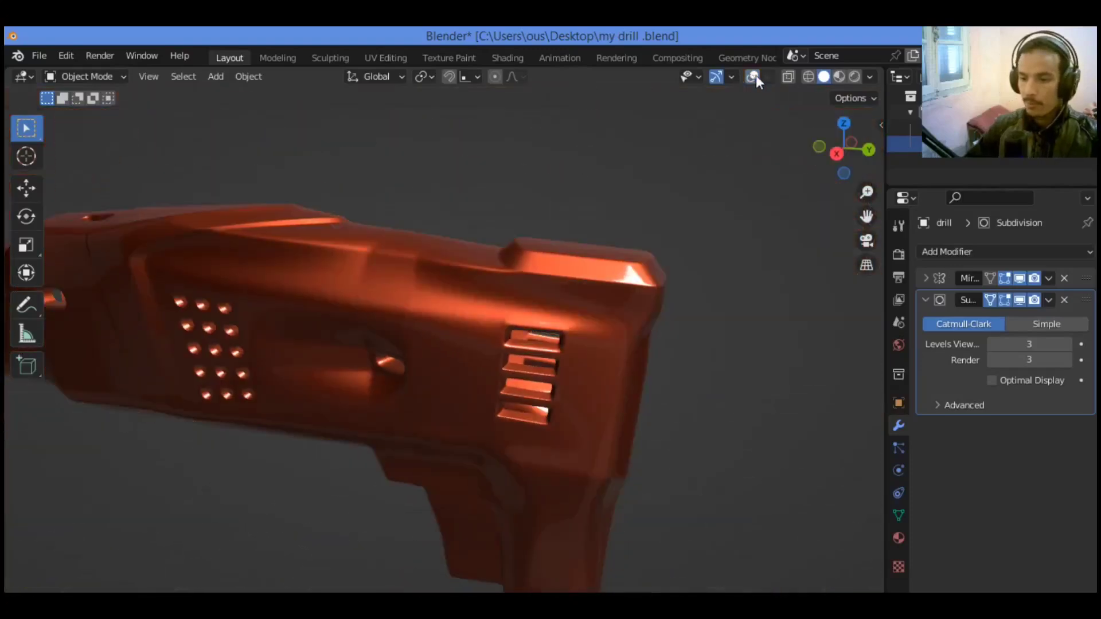
{"action": "left_click_drag", "start_coordinate": [841, 146], "coordinate": [691, 320]}
{"action": "scroll", "coordinate": [690, 320], "scroll_direction": "down", "scroll_amount": 2}
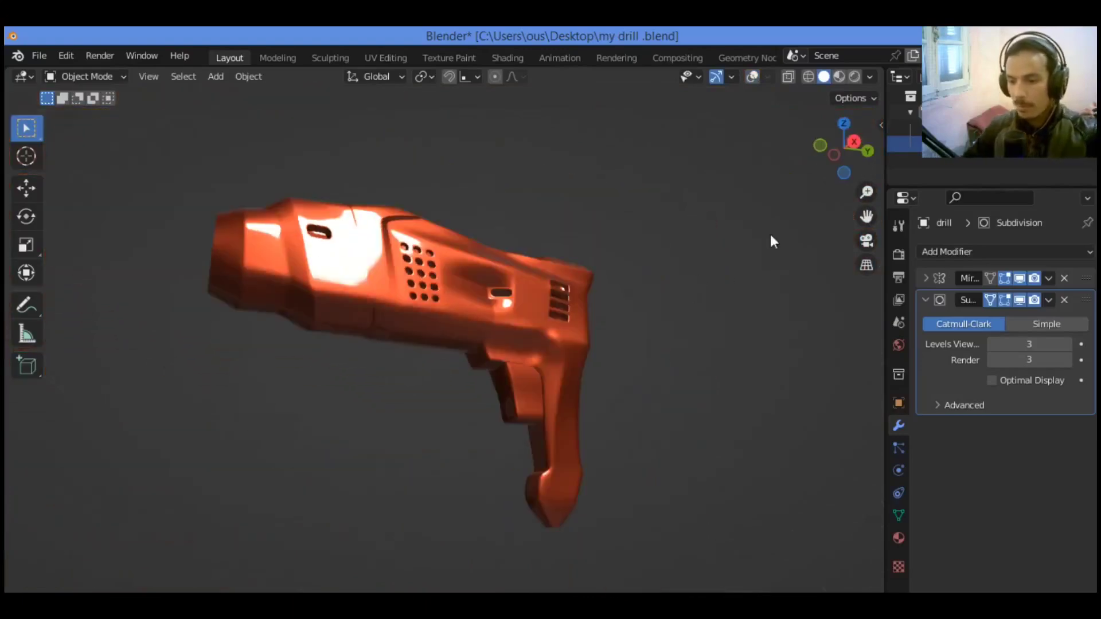
{"action": "mouse_move", "coordinate": [839, 139]}
{"action": "left_mouse_down"}
{"action": "mouse_move", "coordinate": [797, 151]}
{"action": "mouse_move", "coordinate": [835, 150]}
{"action": "mouse_move", "coordinate": [823, 152]}
{"action": "left_mouse_up"}
{"action": "key", "text": "Tab"}
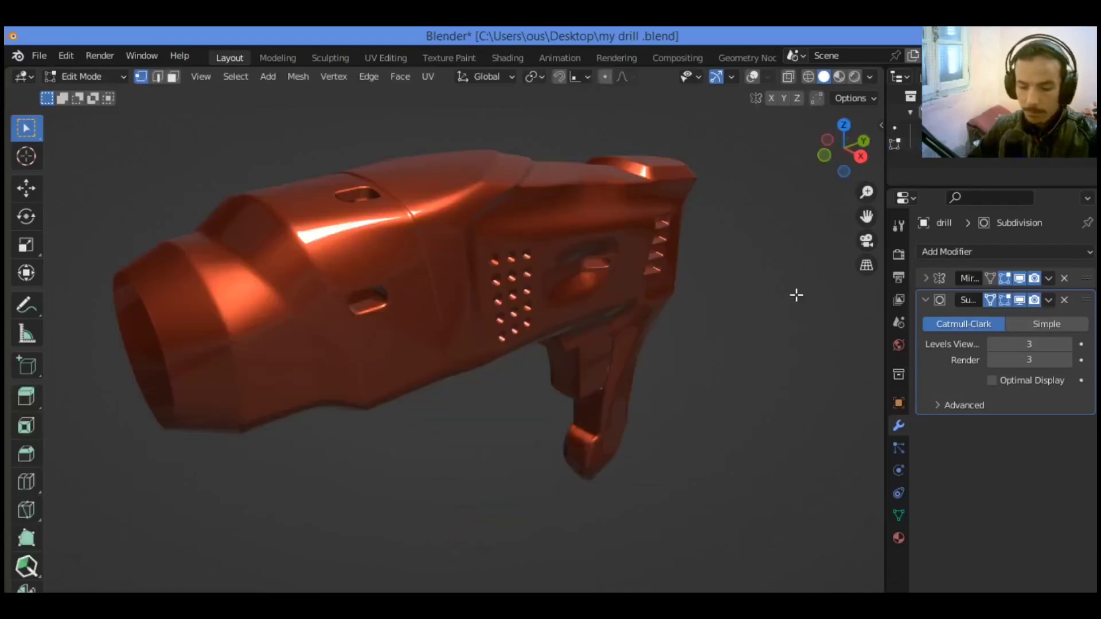